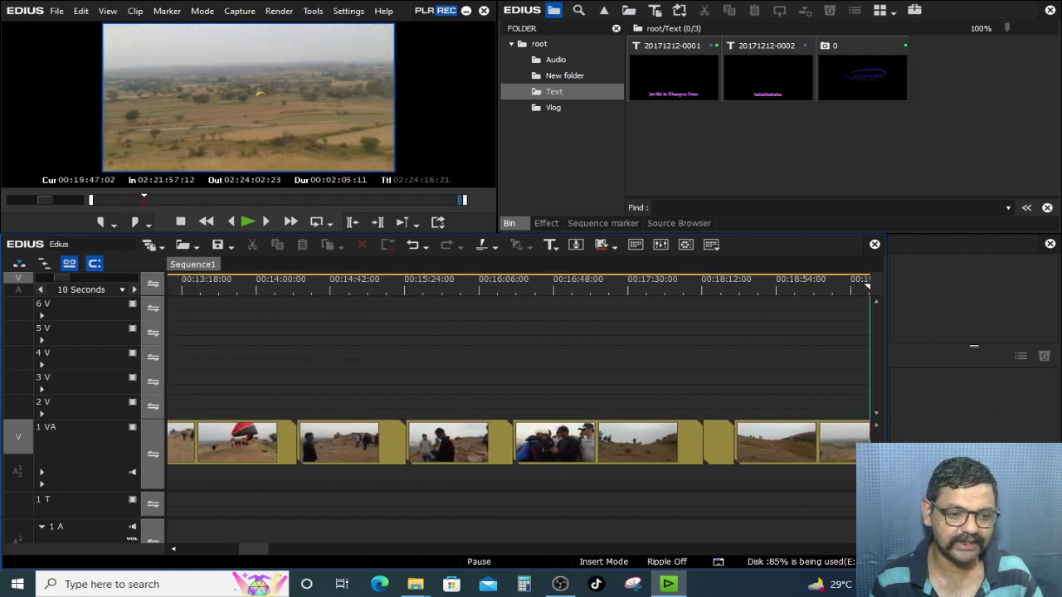
Move the clip 01 (36), starting near 00:21:09, from track 1 VA up to track 2 V
left_click(546, 451)
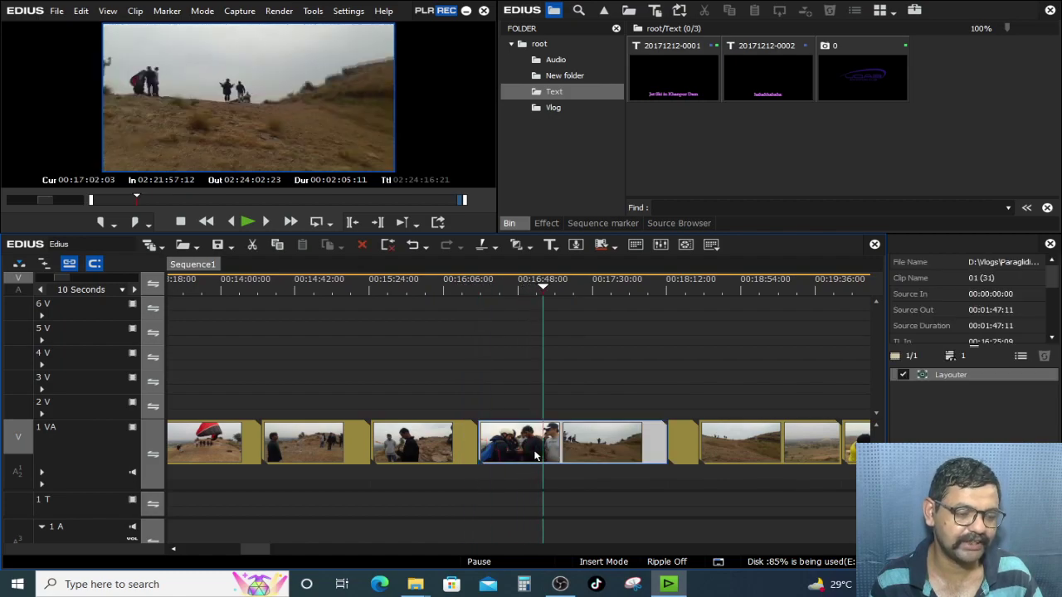
left_click_drag(694, 303, 865, 323)
left_click_drag(784, 289, 880, 288)
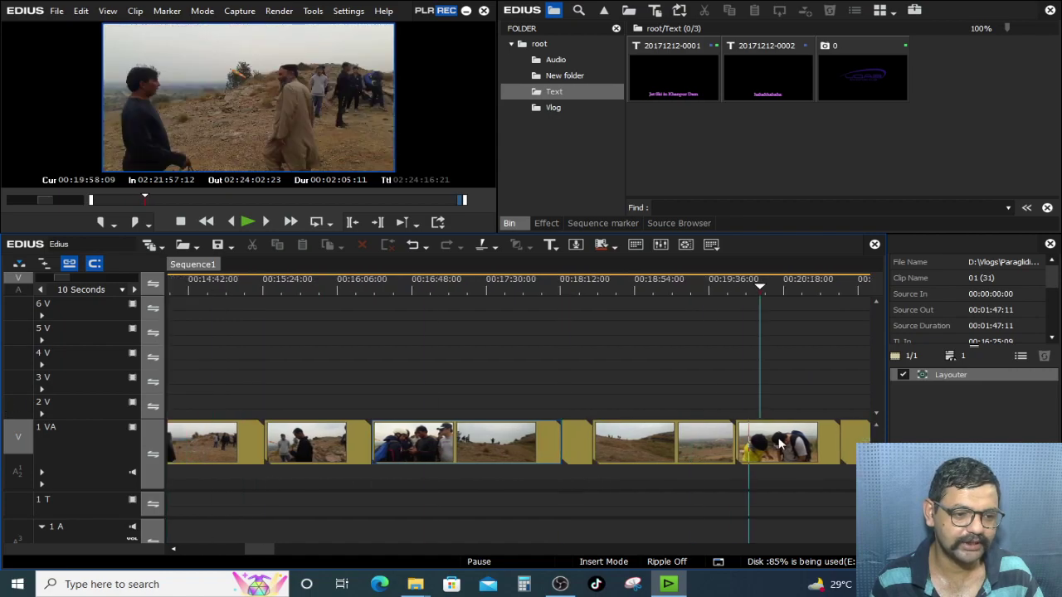
left_click_drag(869, 448, 741, 406)
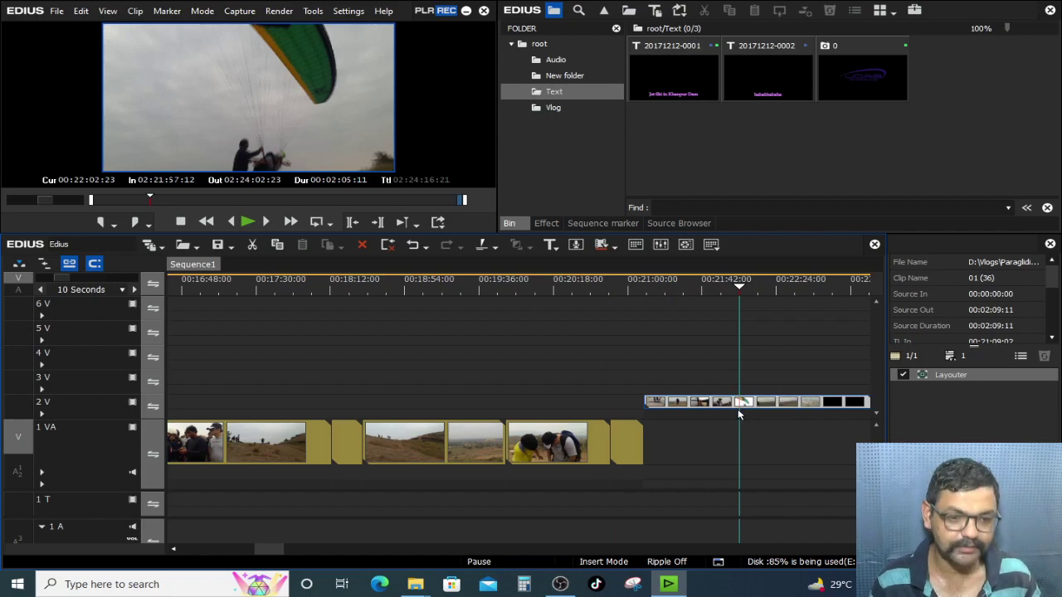
Paste a copy of the clip onto track 3 V, aligned with the start of the clip on 2 V
left_click(643, 289)
left_click(89, 382)
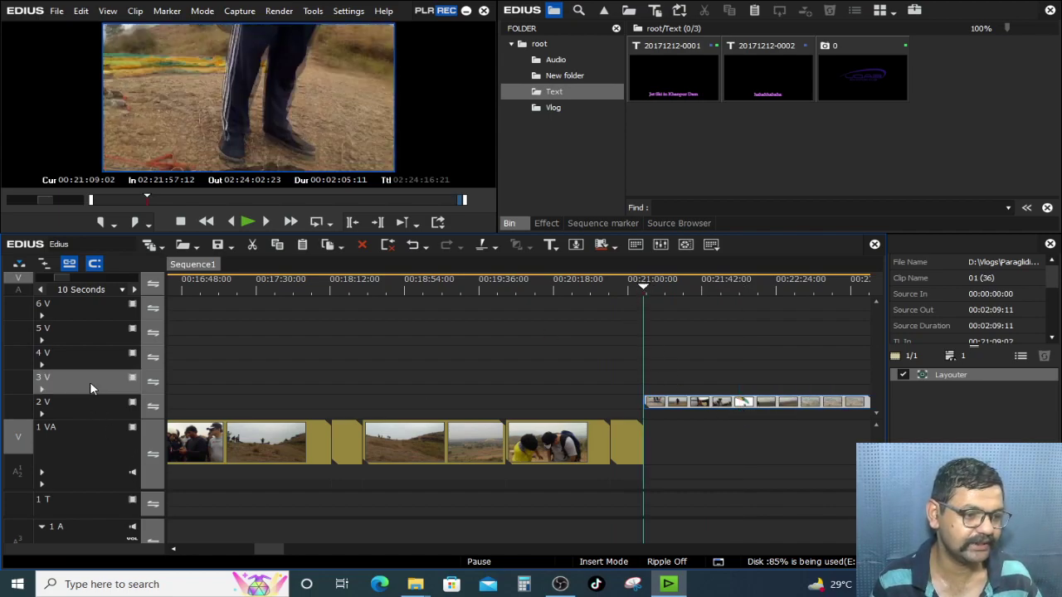
key("ctrl+v")
Paste another copy of the clip into the gap on track 1 VA, aligned with the start of the copies above
left_click_drag(676, 286, 590, 410)
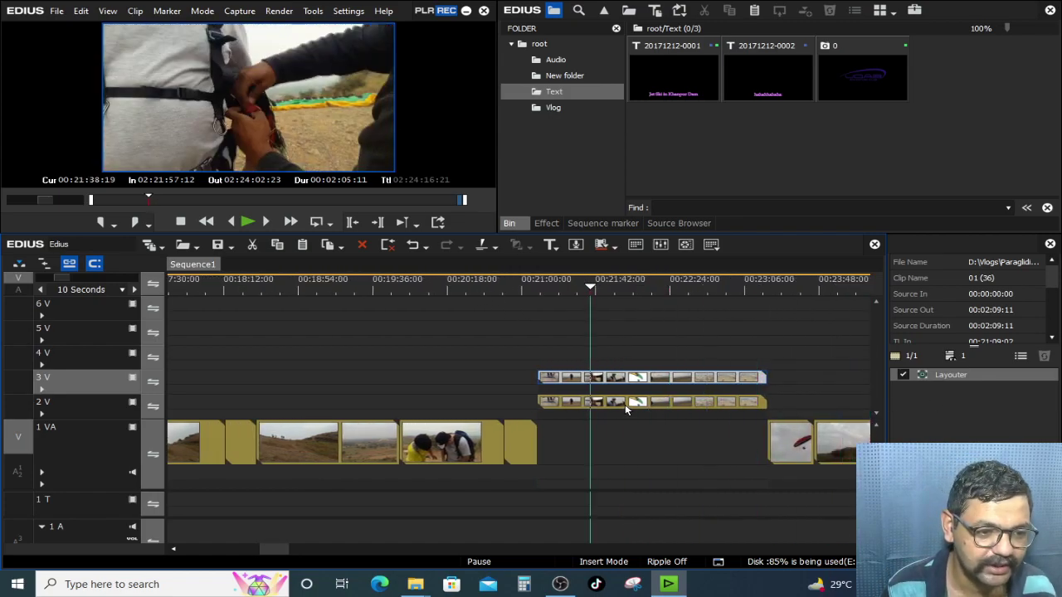
left_click(537, 281)
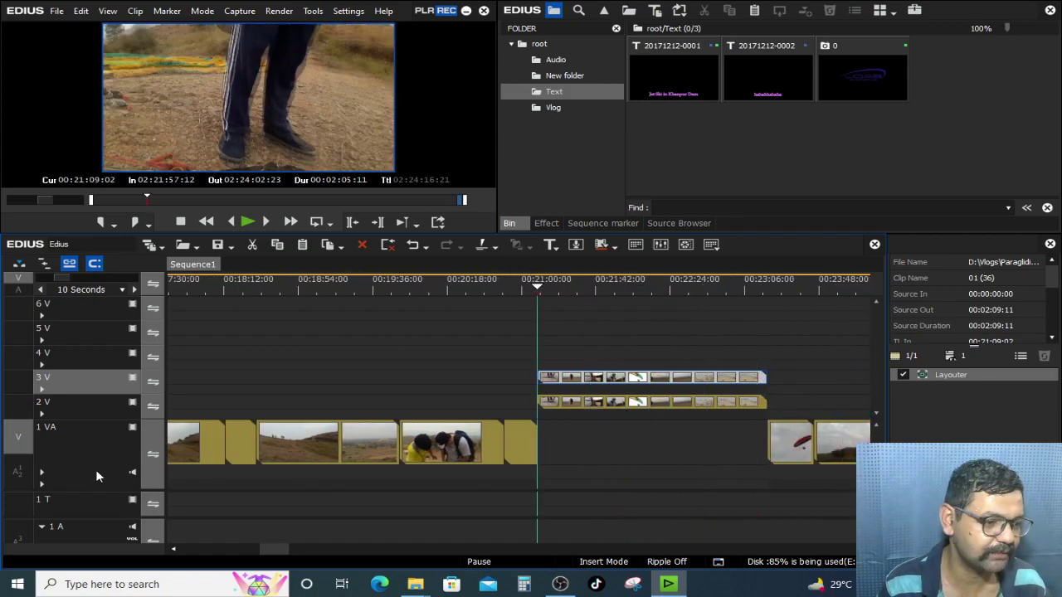
left_click(96, 473)
key("ctrl+v")
Open the Layouter of the clip on track 3 V and switch it to 3D mode
left_click(624, 376)
left_click(594, 281)
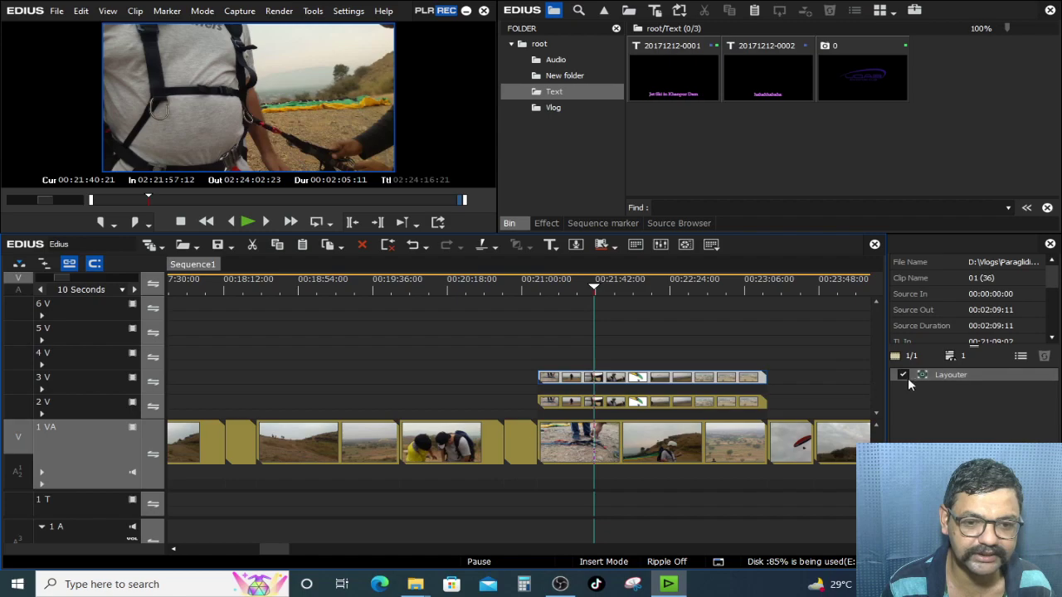
double_click(958, 375)
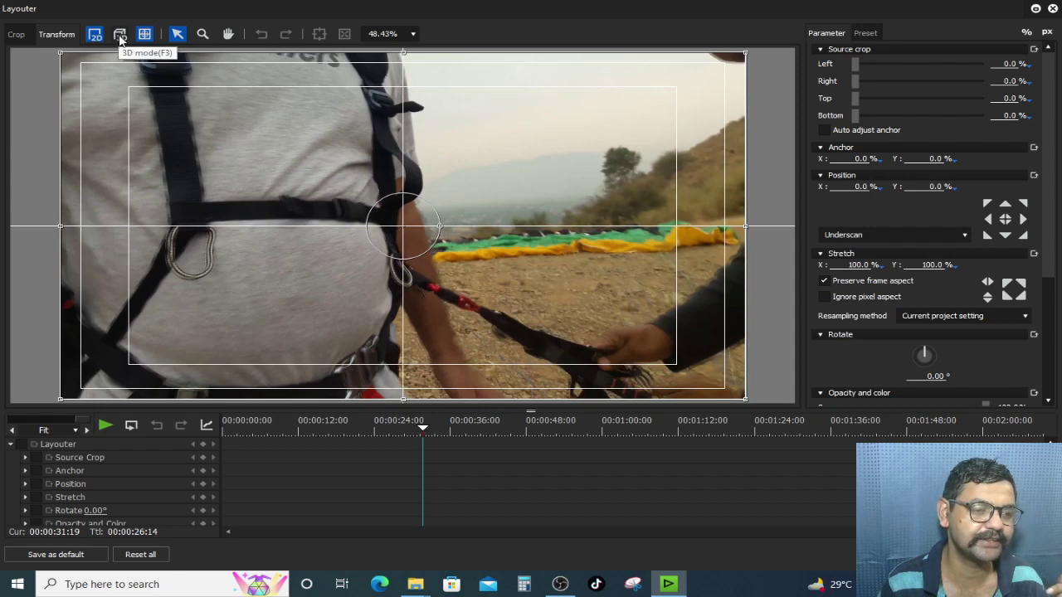
left_click(120, 35)
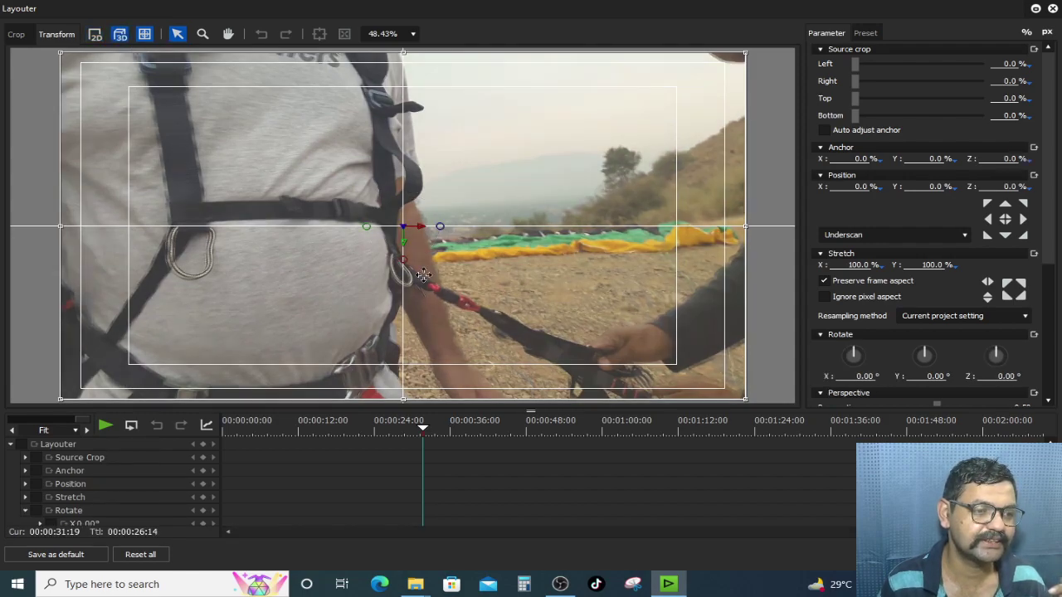
key("ctrl+1")
left_click(446, 284)
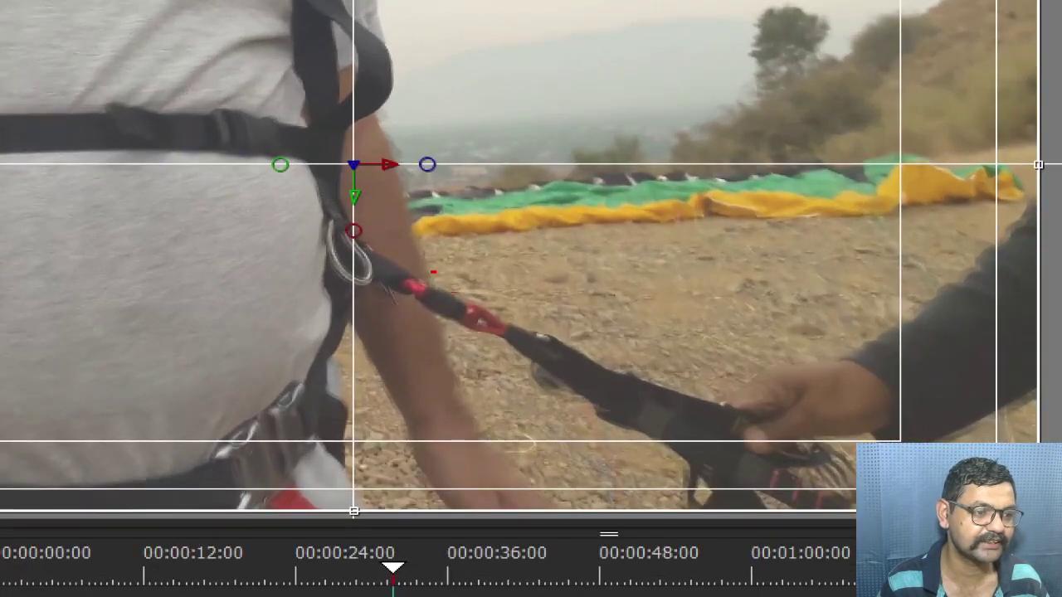
left_click_drag(197, 78, 643, 338)
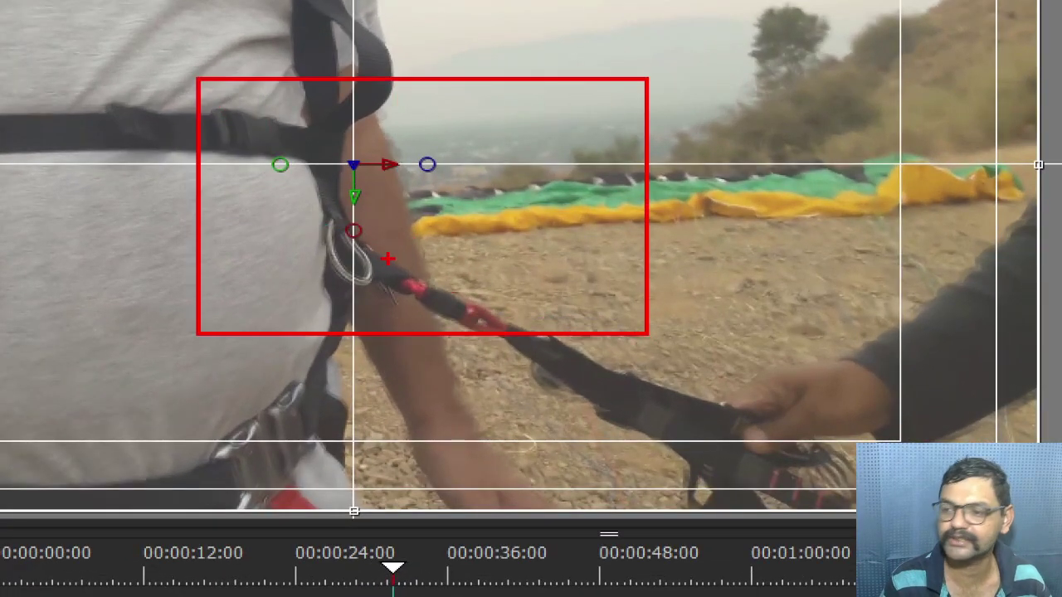
key("Escape")
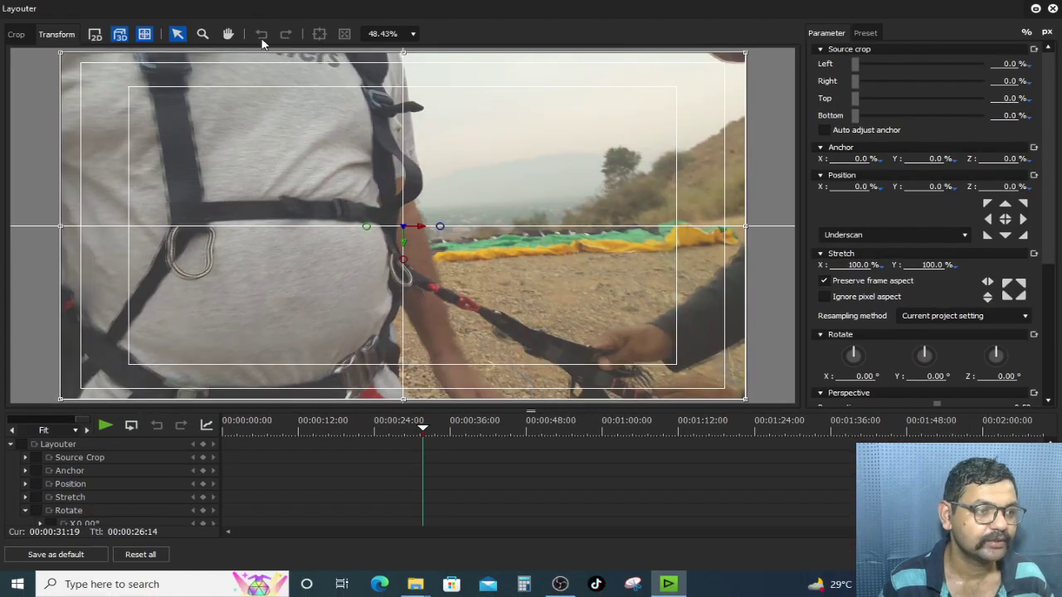
Switch the Layouter back to 2D mode, scale the clip down freehand to about 65.4 %, and apply the layout
scroll(1051, 219, "down", 2)
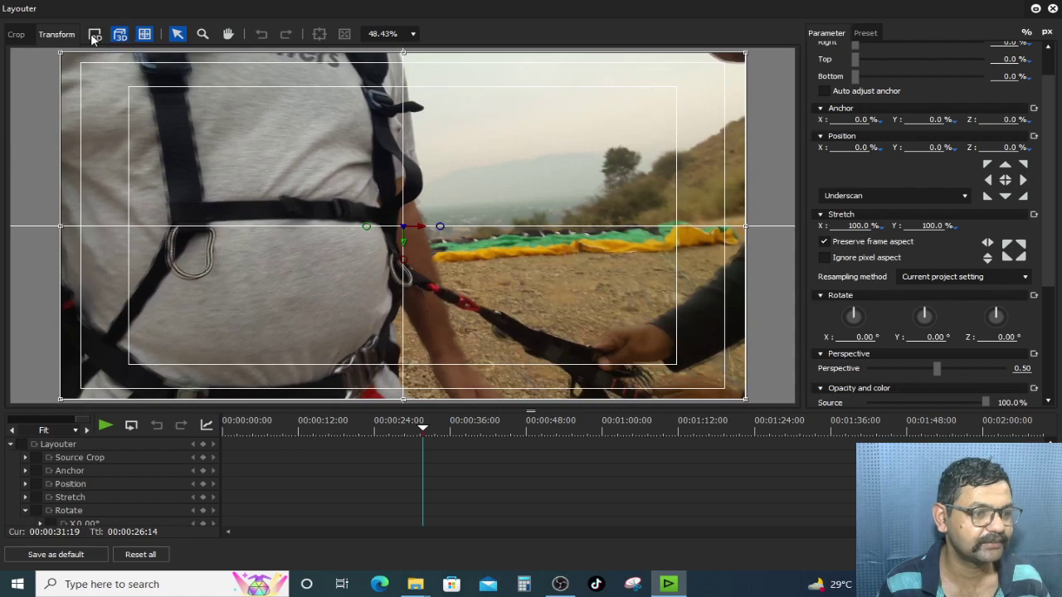
left_click(95, 33)
left_click(496, 319)
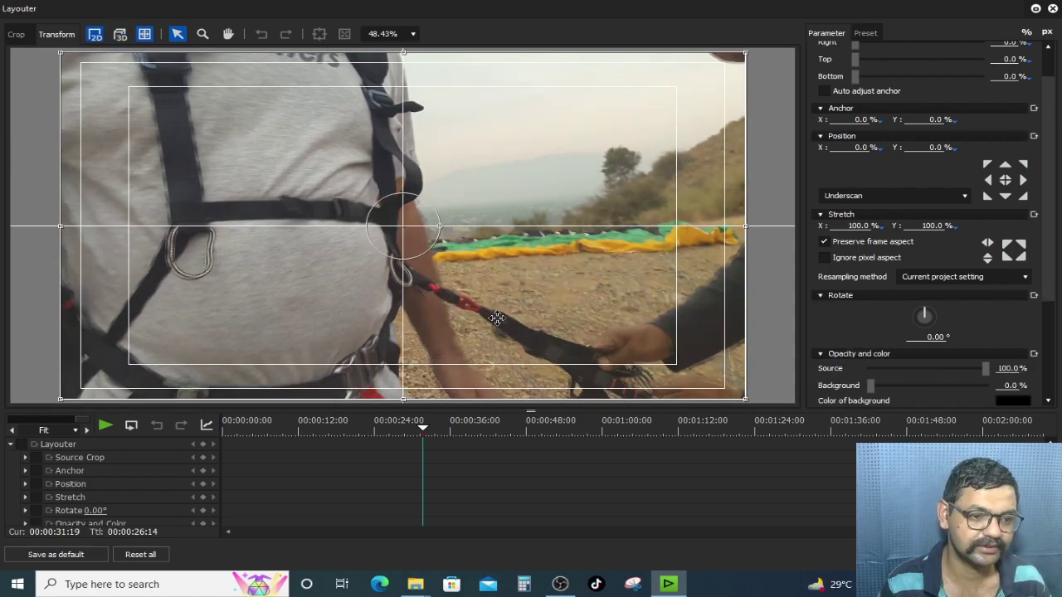
scroll(1056, 340, "down", 4)
left_click_drag(1058, 345, 1055, 274)
left_click_drag(746, 55, 629, 113)
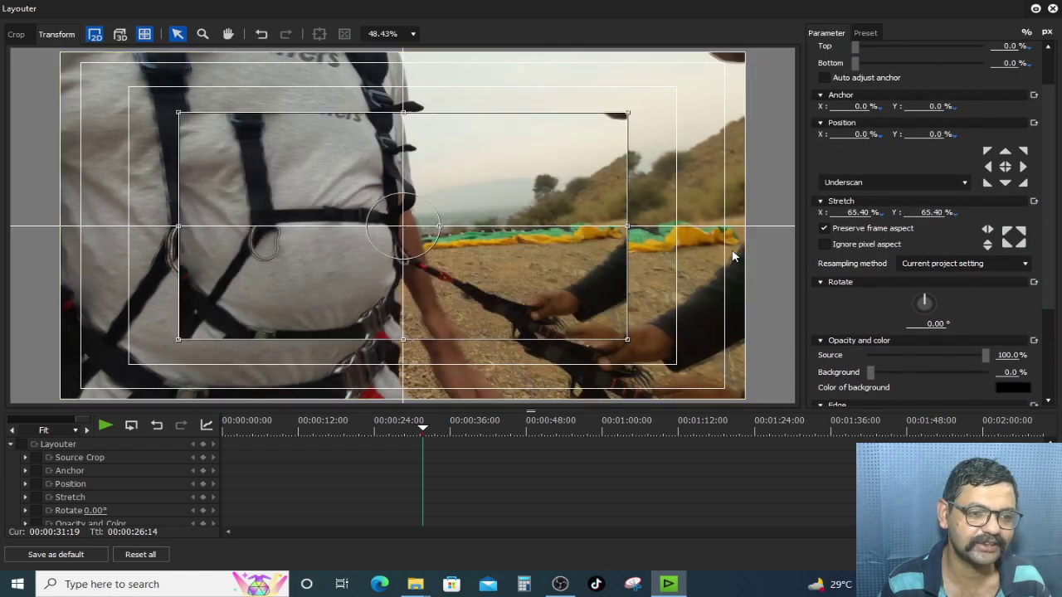
key("Return")
Move the scaled clip to track 4 V and shift the copies on 2 V and 1 VA to start where it ends
left_click_drag(640, 378, 516, 315)
left_click_drag(672, 383, 784, 473)
left_click_drag(656, 446, 730, 443)
left_click_drag(576, 306, 579, 363)
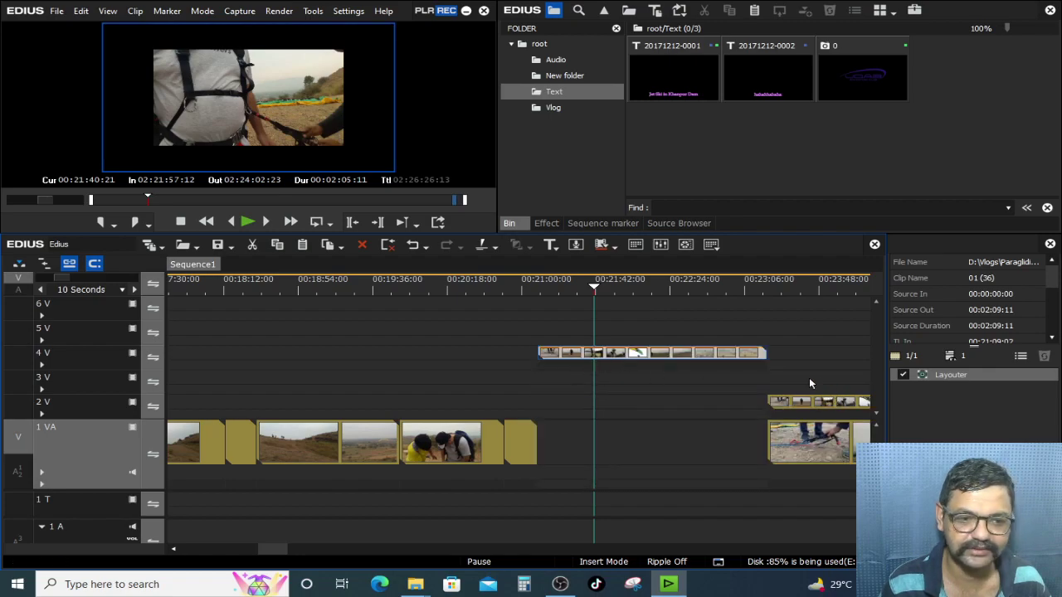
Reopen the Layouter of the clip on 4 V, scale it freehand to about 52.4 %, and rotate it about 3.6°
double_click(941, 373)
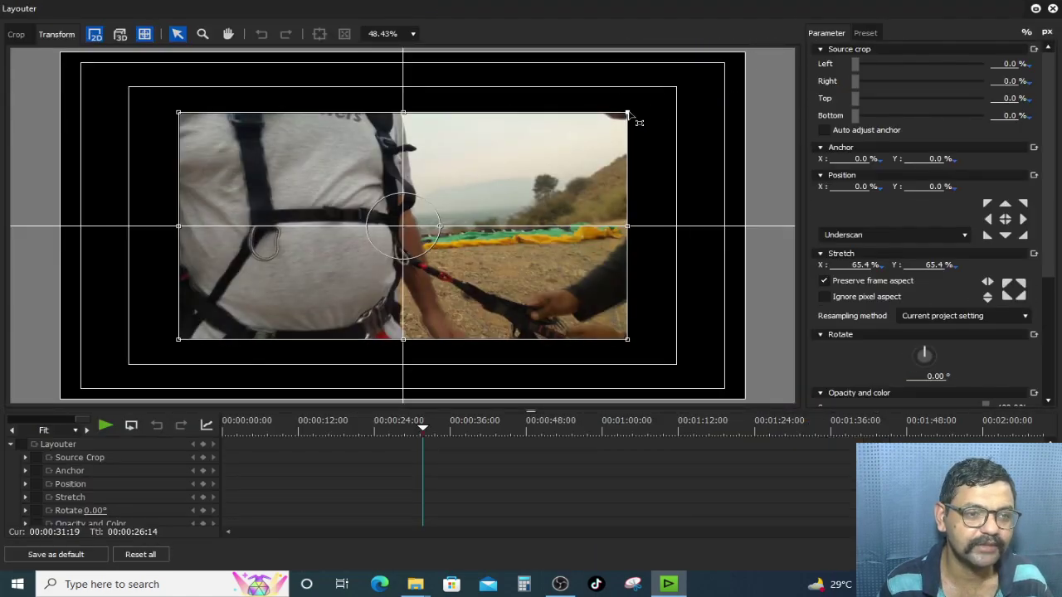
left_click_drag(628, 114, 583, 135)
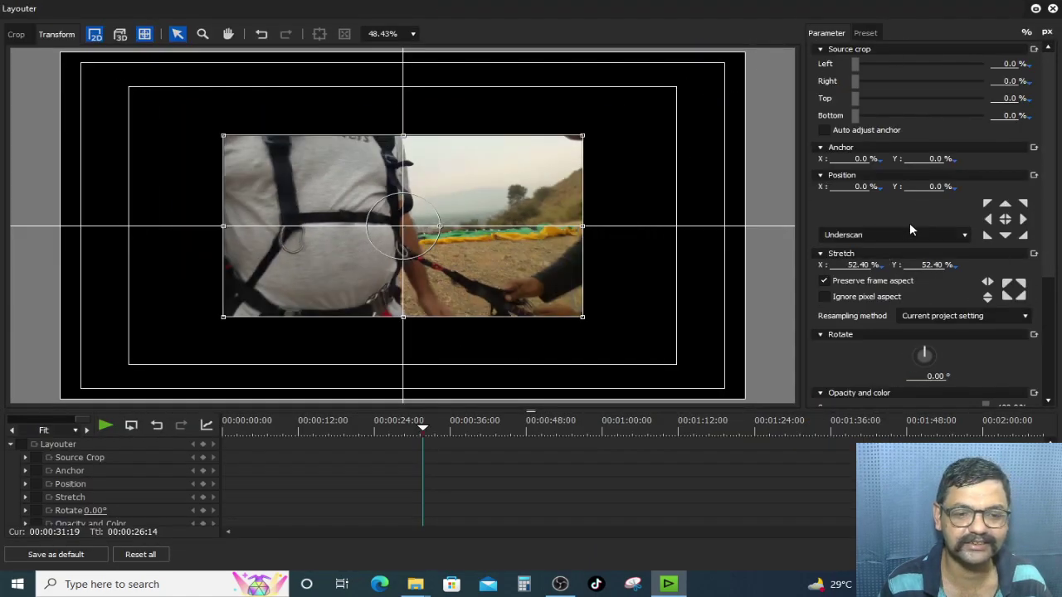
left_click_drag(1049, 264, 1046, 306)
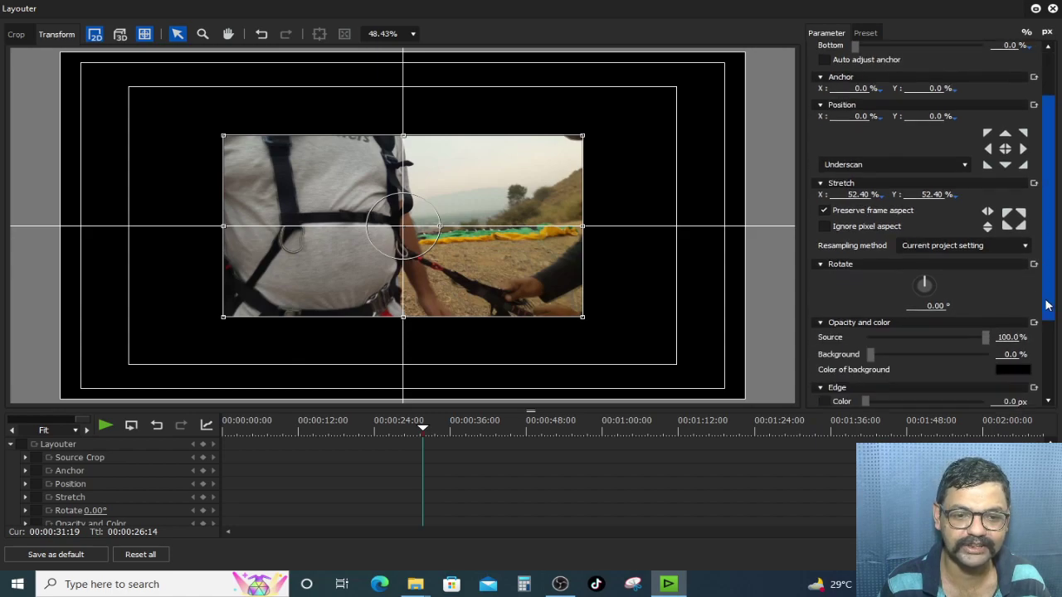
left_click_drag(925, 284, 930, 283)
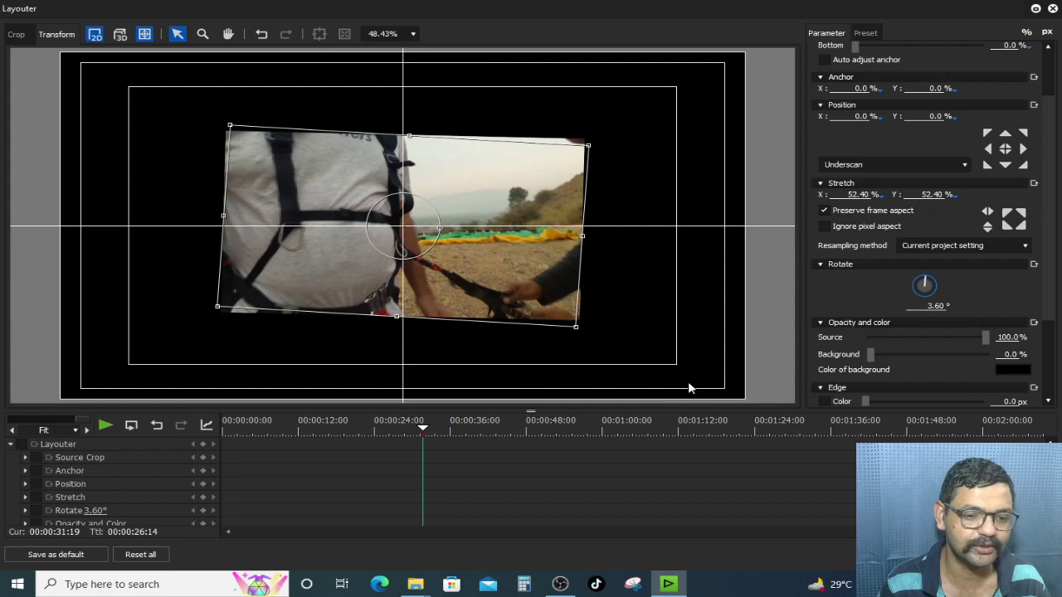
Preview a frame around 00:01:24, reset the clip's stretch to 100 %, and set its rotation to 0°
left_click(639, 433)
left_click(758, 433)
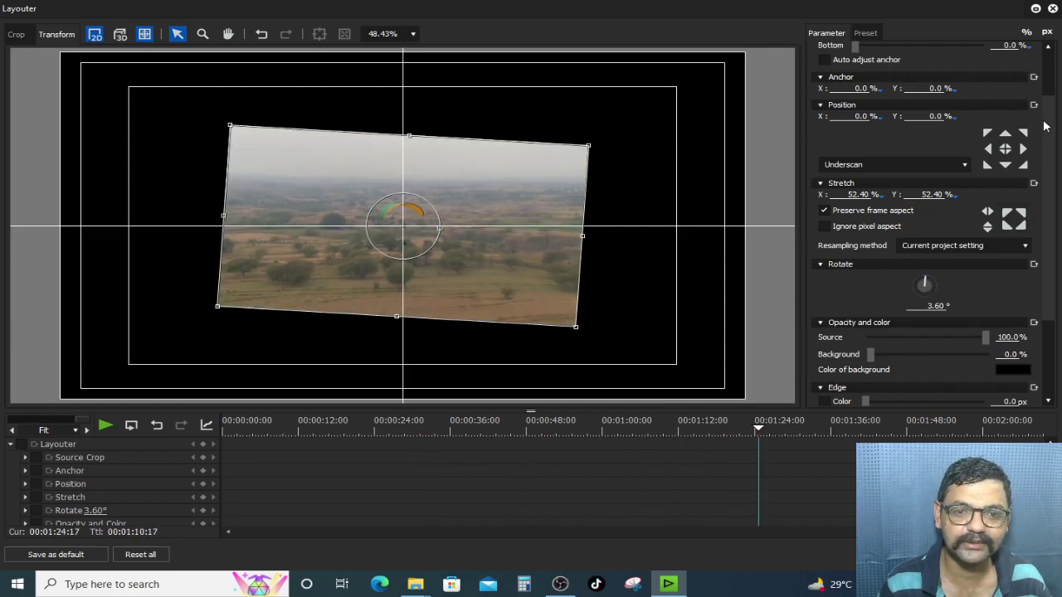
left_click_drag(1047, 123, 1050, 44)
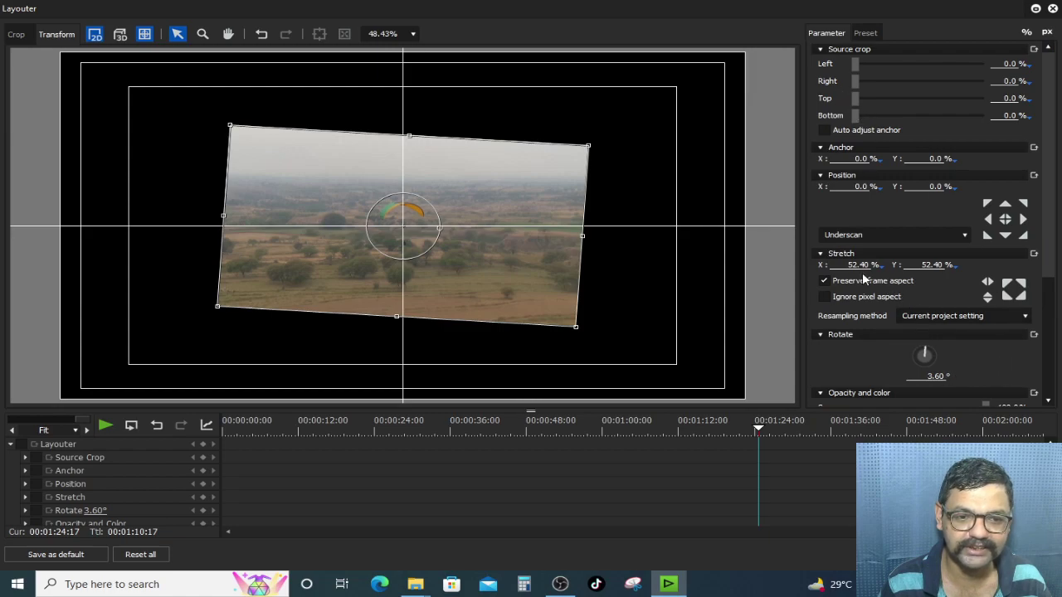
type("100")
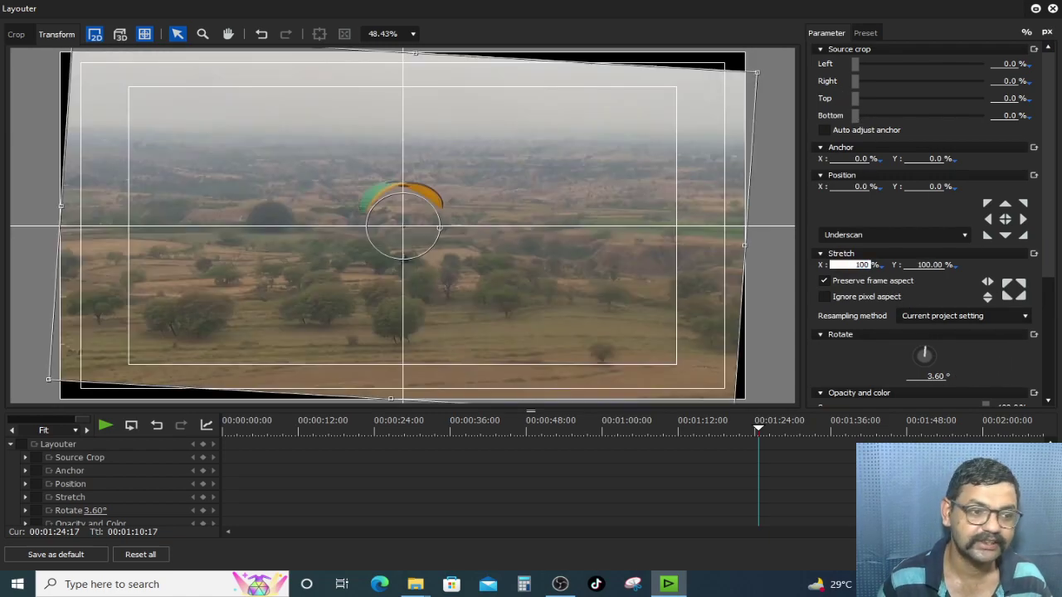
left_click(931, 376)
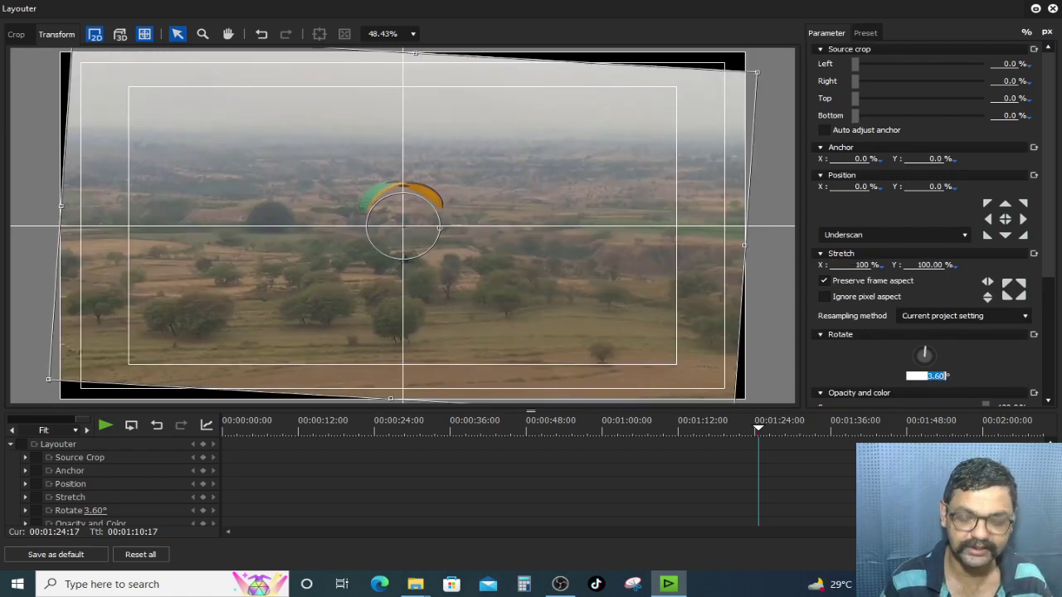
type("0")
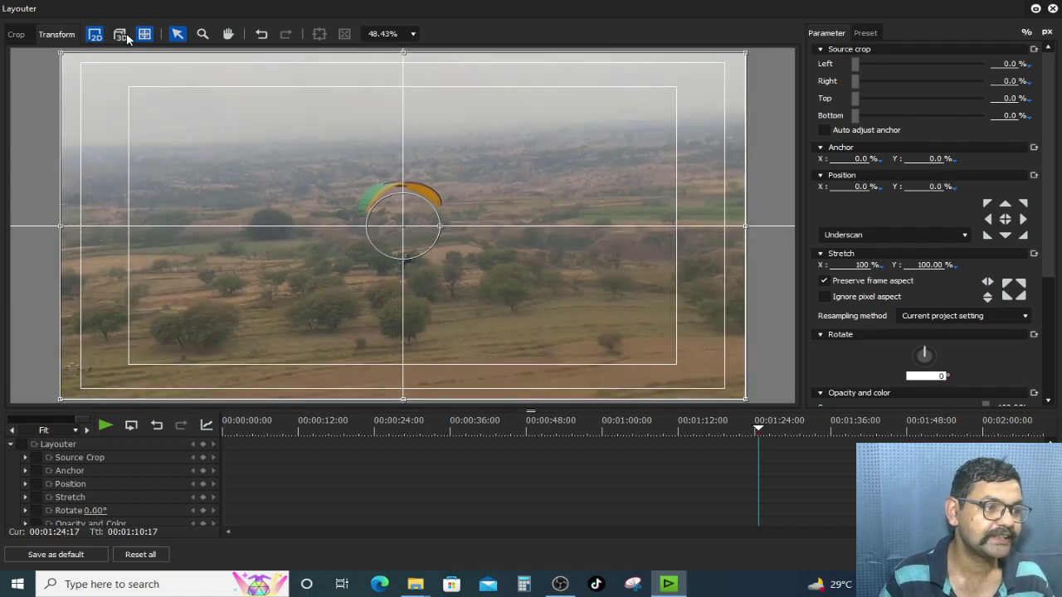
Switch the Layouter to 3D mode and step the preview back a couple of frames
left_click(124, 34)
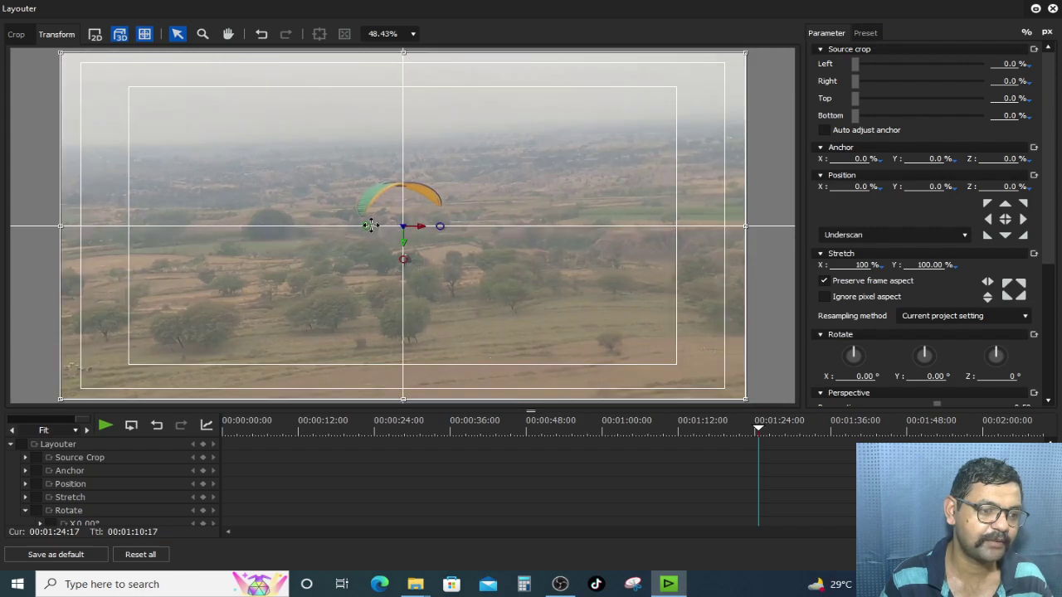
key("Left")
key("Left")
key("Left")
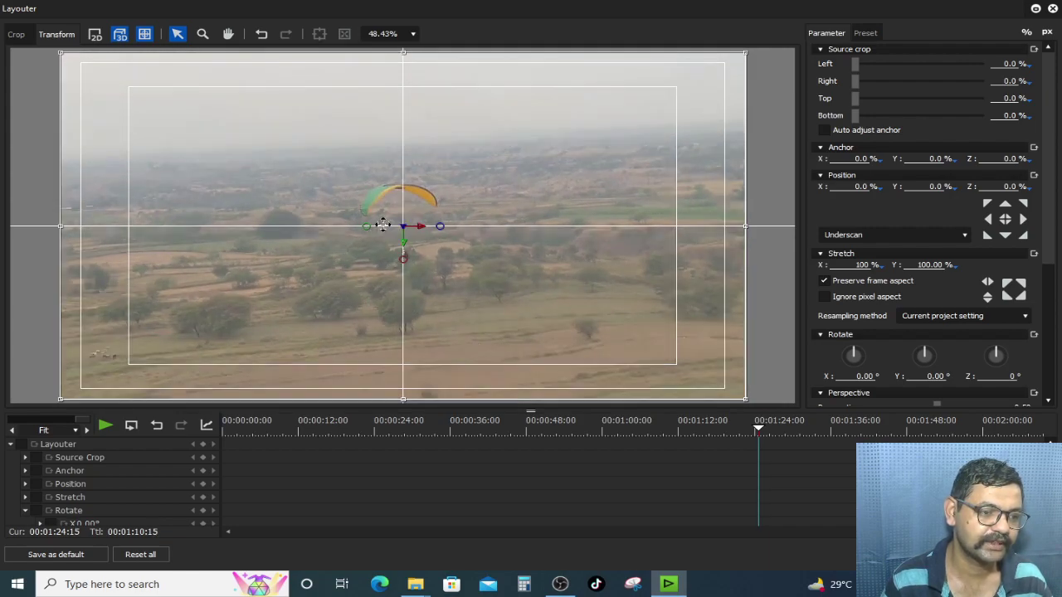
Try moving the clip with the 3D handles, first to about X 5.9 % and Y 1.3 %, and undo the changes
left_click_drag(374, 225, 415, 231)
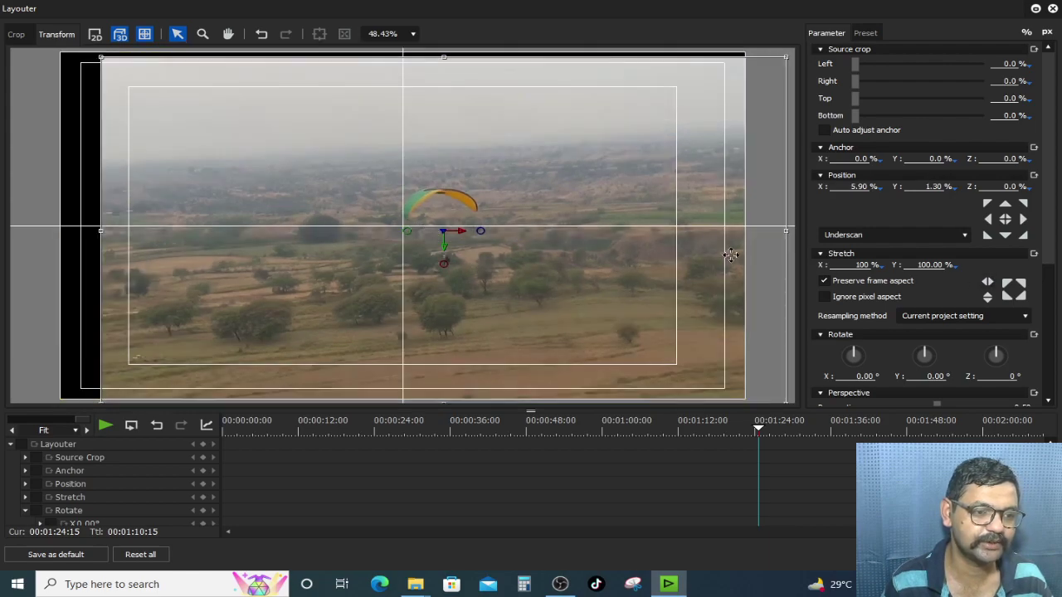
key("ctrl+z")
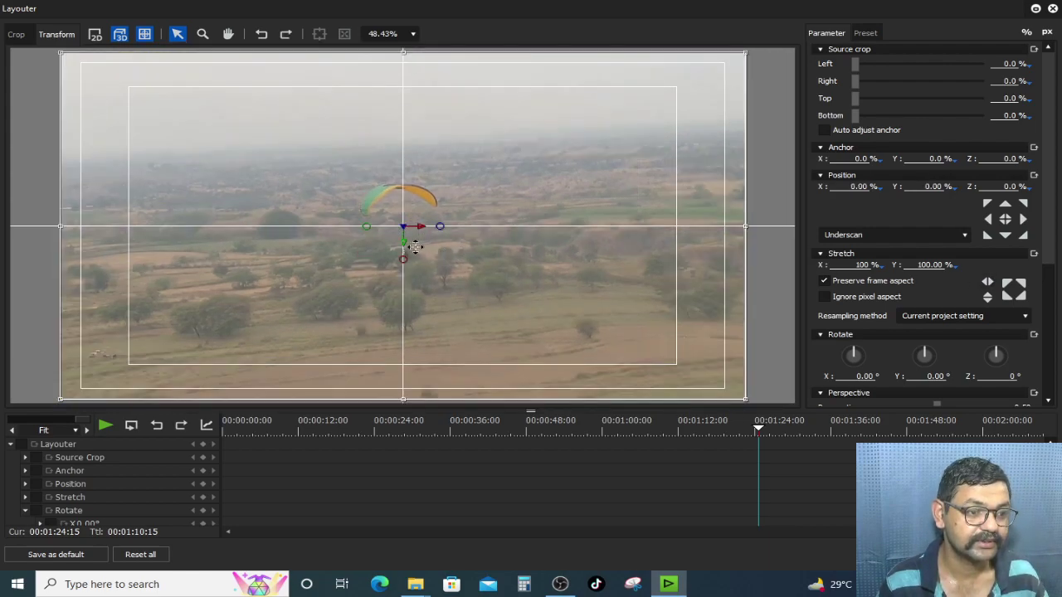
left_click_drag(406, 247, 456, 224)
key("ctrl+z")
key("ctrl+z")
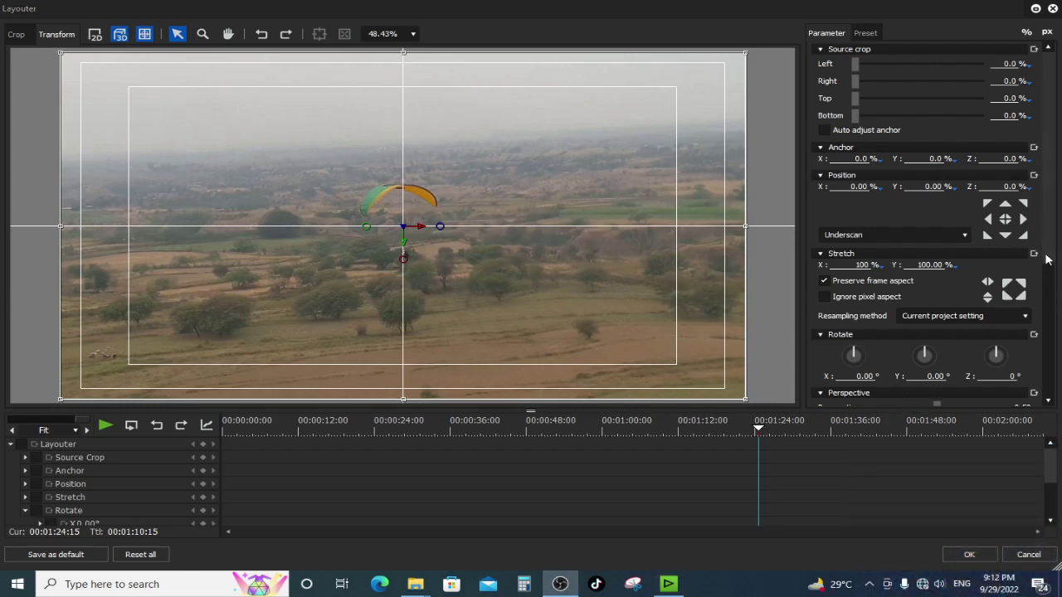
Rotate the clip in 3D to about -48.2° on X, -25.9° on Y and -47.2° on Z
scroll(1048, 260, "down", 4)
left_click_drag(1052, 200, 1048, 164)
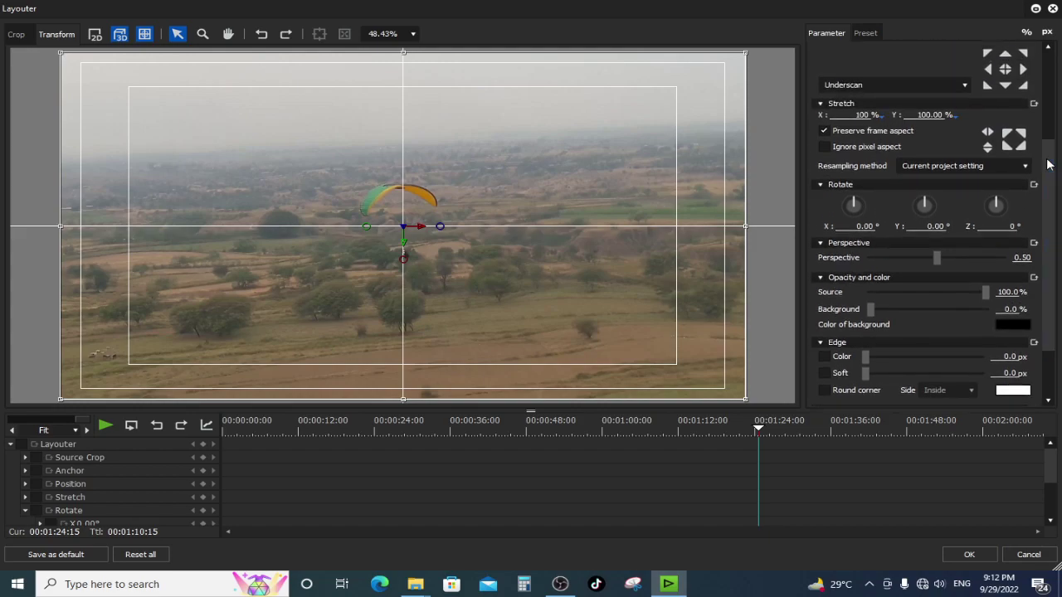
left_click_drag(860, 203, 929, 231)
Set the clip's X, Y and Z rotation to 0°
left_click(858, 228)
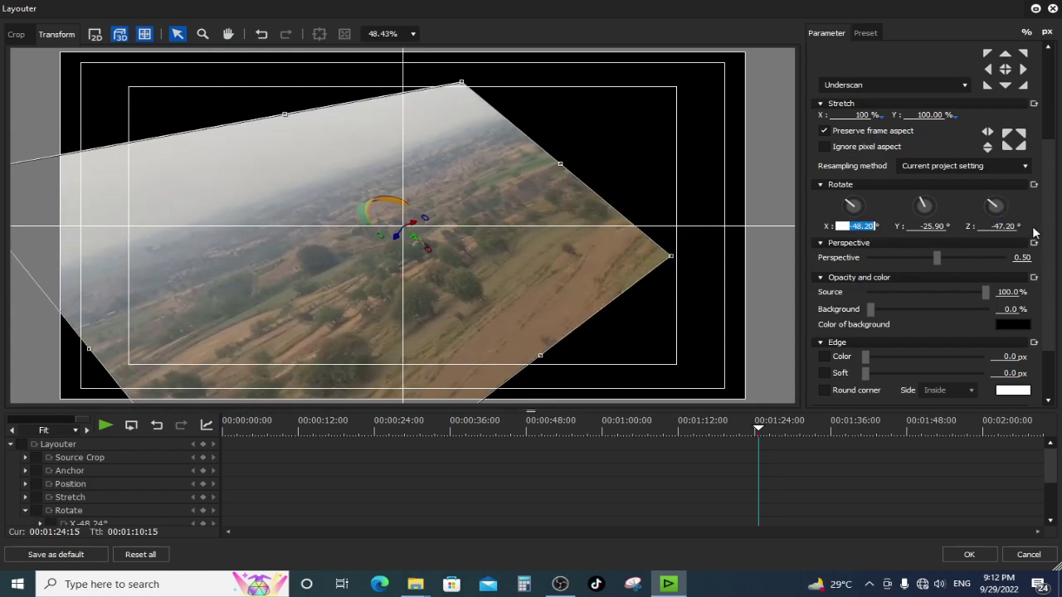
type("0")
key("Tab")
key("Tab")
type("0")
key("Tab")
key("Tab")
type("0")
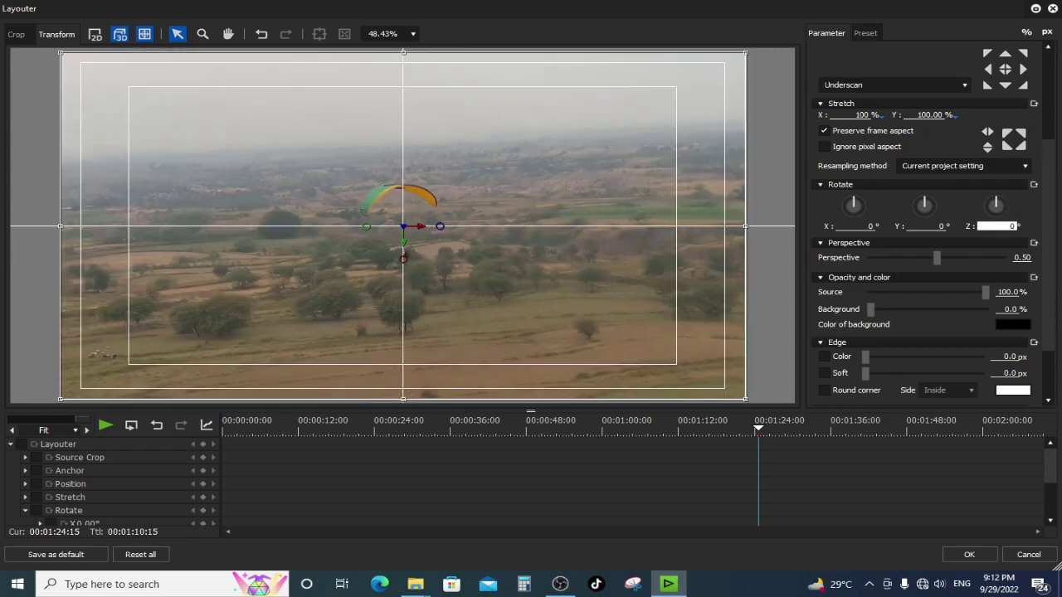
Try rotating the clip about -26.6° on Z, undo it, and rotate the clip about -43.9° on Y instead
left_click_drag(1002, 200, 1004, 203)
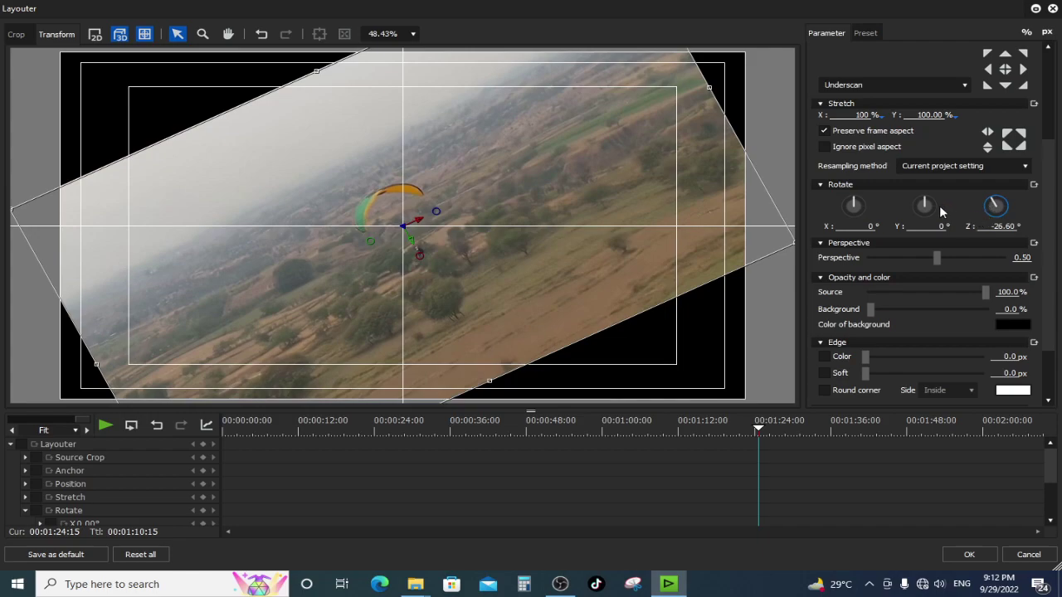
key("ctrl+z")
left_click_drag(929, 204, 930, 205)
scroll(1044, 260, "up", 3)
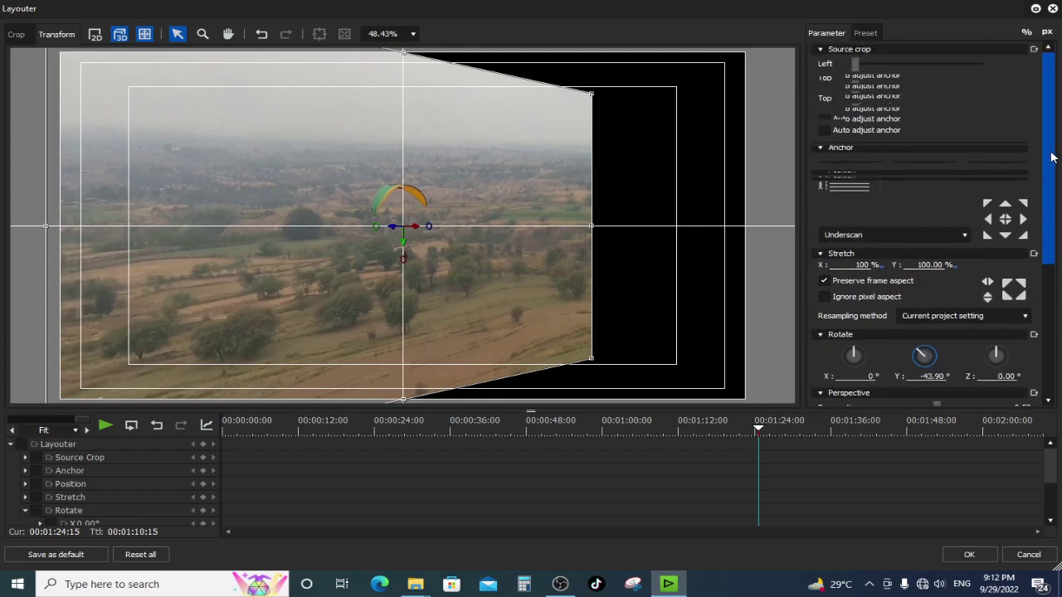
Crop 25.9 % off the clip's left and right sides and move it to about X -16.6 % and Z -28.4 %
left_click_drag(855, 67, 889, 82)
left_click_drag(409, 235, 275, 232)
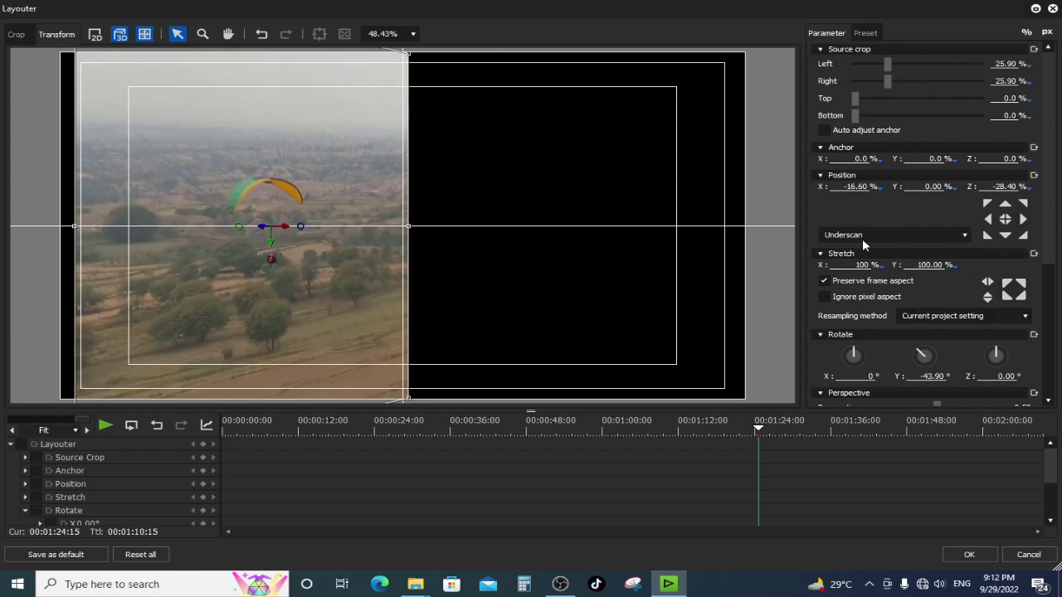
Set the clip's stretch to 70 %, add a soft edge of about 33.8 px and apply the layout
left_click(857, 265)
type("70")
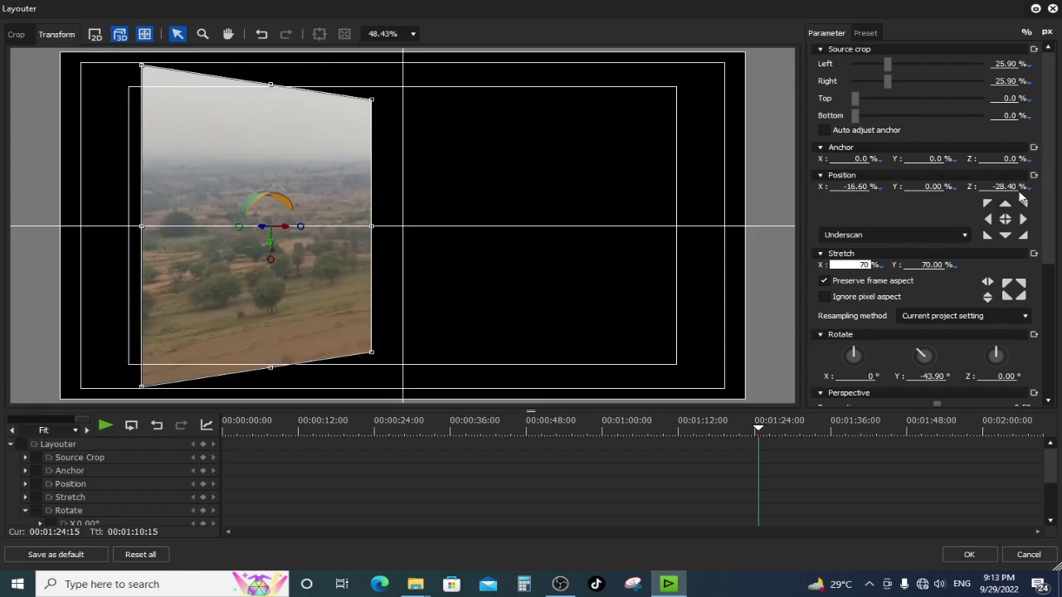
scroll(1047, 184, "down", 5)
left_click(824, 298)
left_click_drag(866, 297, 893, 297)
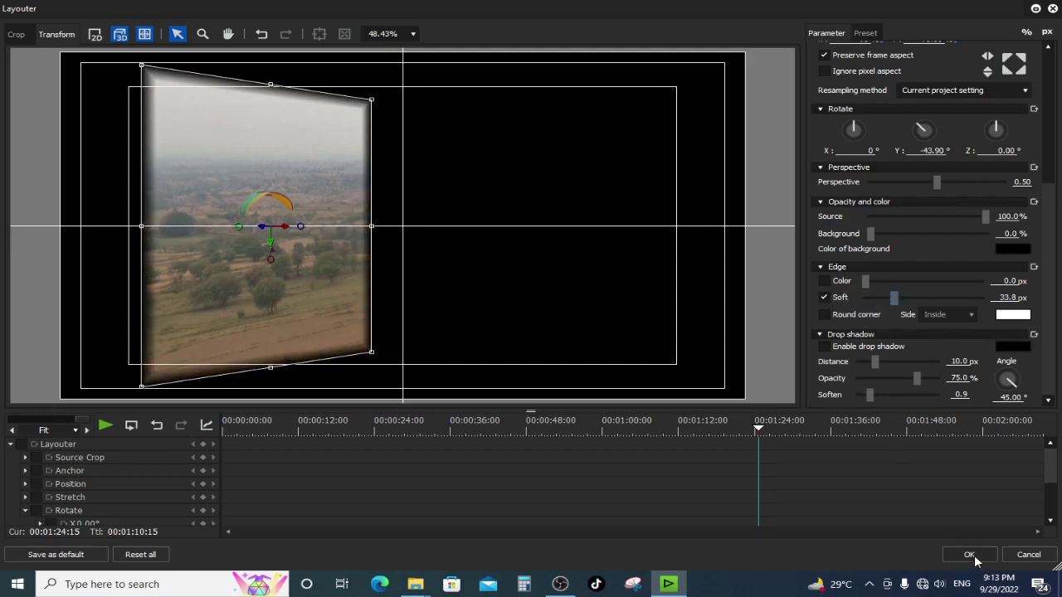
left_click(969, 555)
Play the edited paragliding clip in full screen to check its 3D layout
left_click_drag(611, 285, 569, 284)
double_click(327, 99)
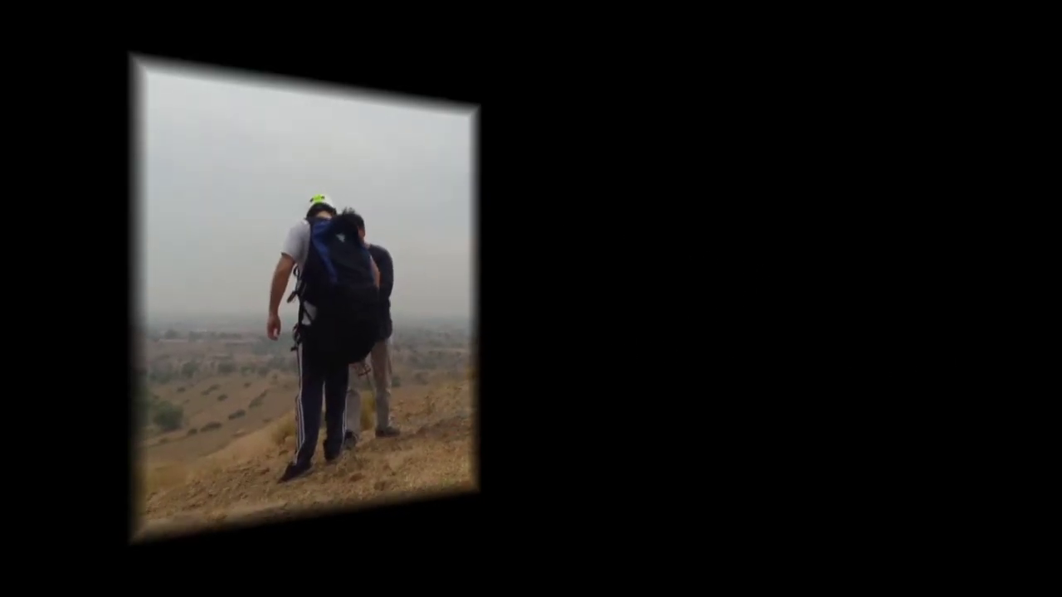
key("space")
Delete the paragliding clip on track 3 V
left_click_drag(611, 287, 739, 397)
left_click_drag(744, 404, 523, 384)
left_click(542, 285)
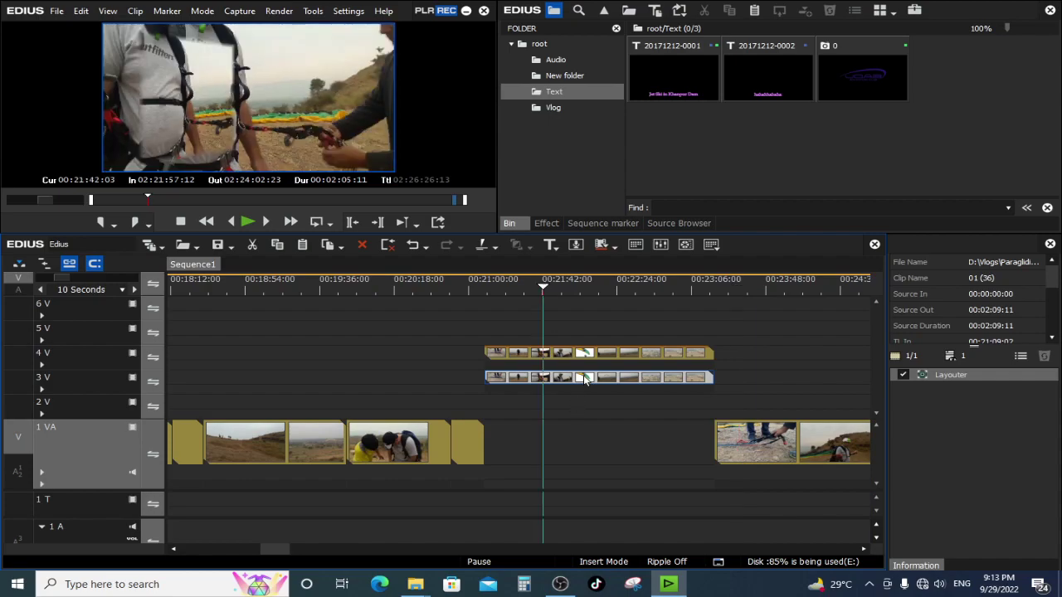
key("Delete")
Place clip 01 (37) on track 1 VA beneath the 4 V clip and trim the 4 V clip's start to 00:21:53:08
left_click_drag(546, 284, 863, 484)
left_click_drag(787, 442, 403, 440)
left_click_drag(360, 286, 405, 307)
left_click_drag(301, 355, 395, 356)
left_click(369, 284)
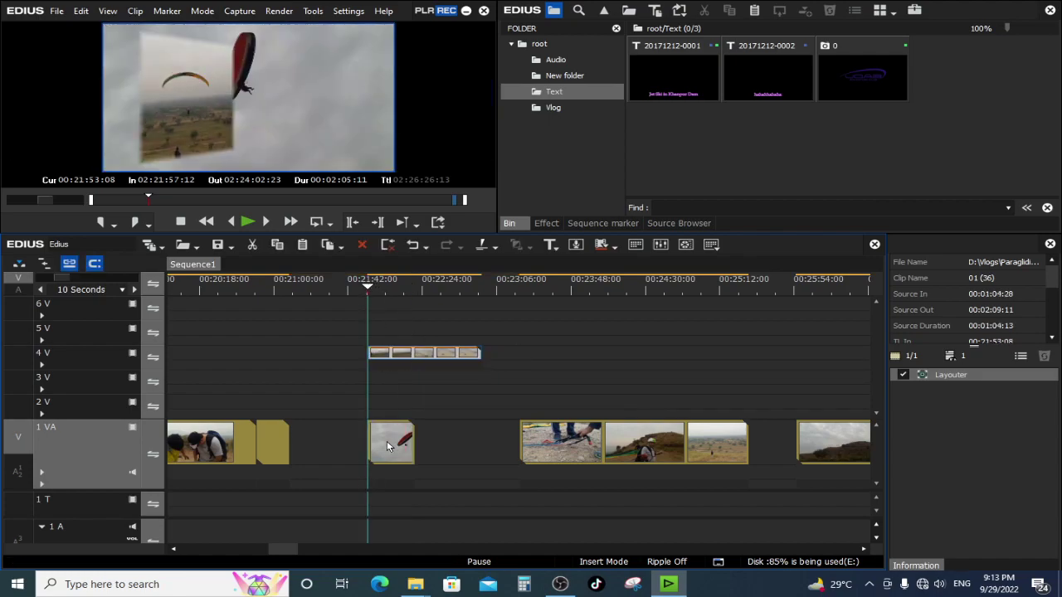
Try moving clip 01 (37) on track 1 VA ahead of the 4 V clip, and move it back
left_click_drag(339, 444, 339, 443)
mouse_move(359, 288)
left_mouse_down()
mouse_move(322, 287)
mouse_move(367, 296)
left_mouse_up()
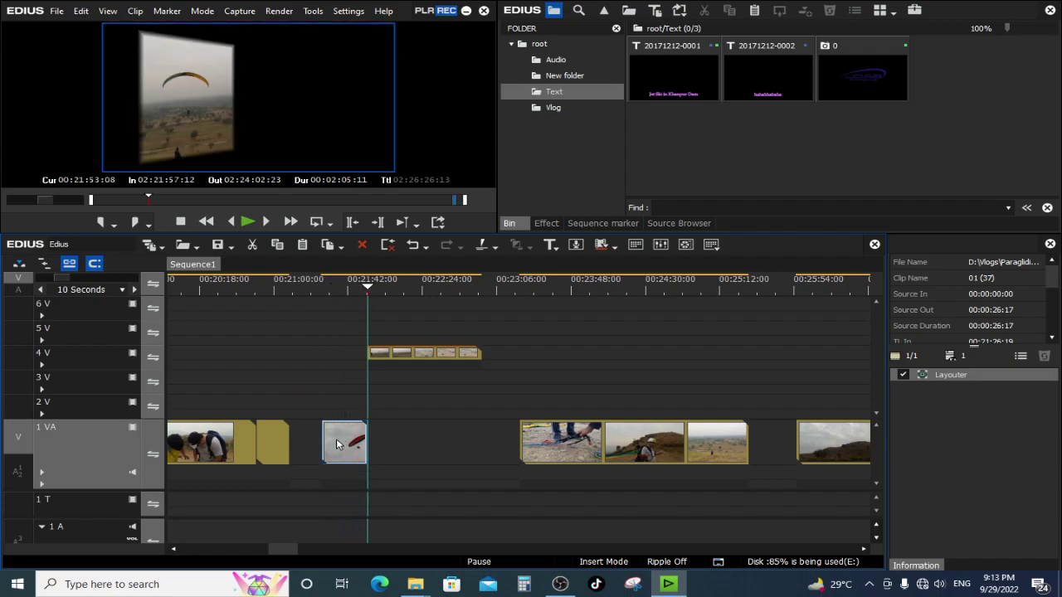
left_click_drag(385, 427, 385, 428)
Trim the end of the 4 V clip to match the end of clip 01 (37)
left_click_drag(401, 290, 413, 295)
left_click(430, 356)
left_click_drag(497, 359, 415, 360)
In the Layouter's 3D mode, rotate clip 01 (37) about 41.4° on Y and crop it 18.8 % left and 22.9 % right
left_click(404, 449)
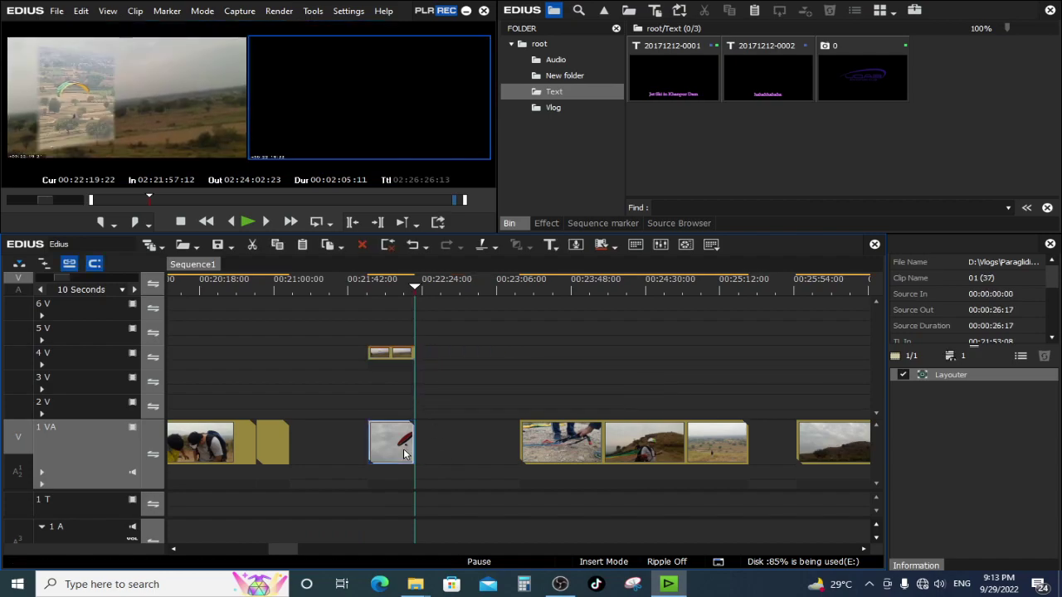
left_click(382, 284)
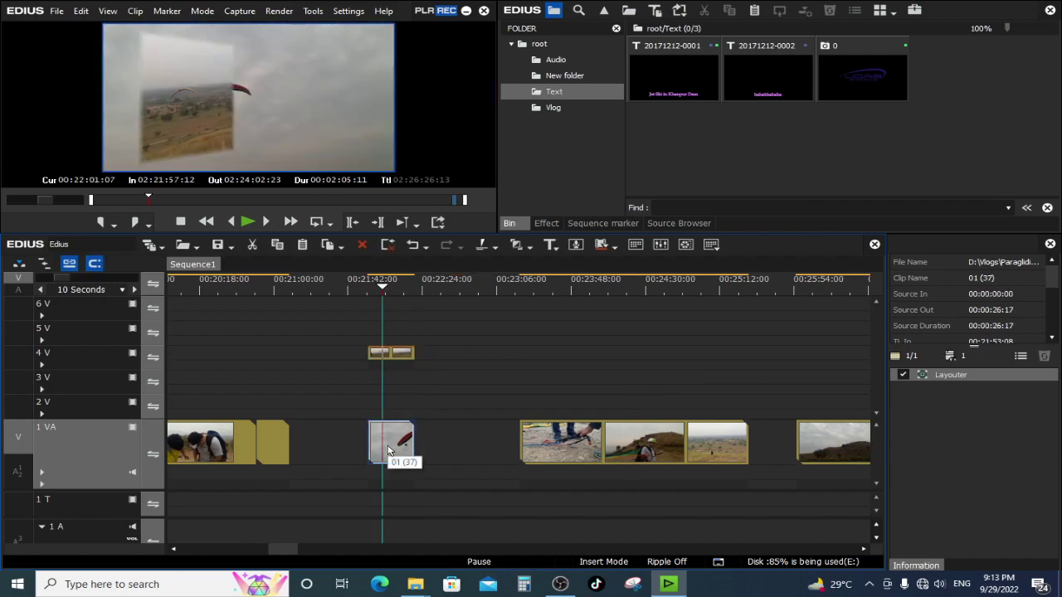
key("F7")
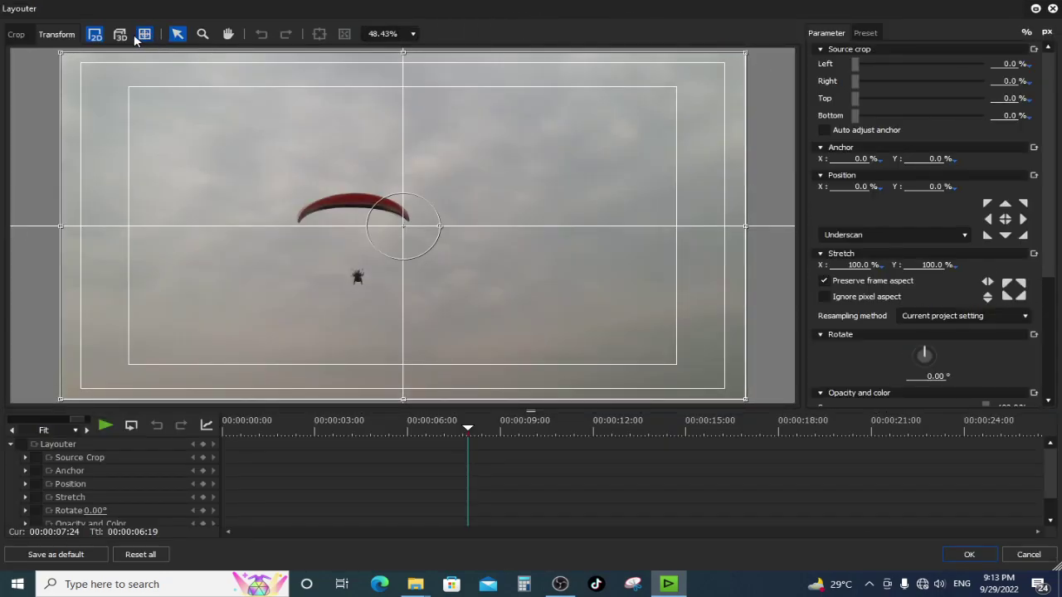
left_click(121, 34)
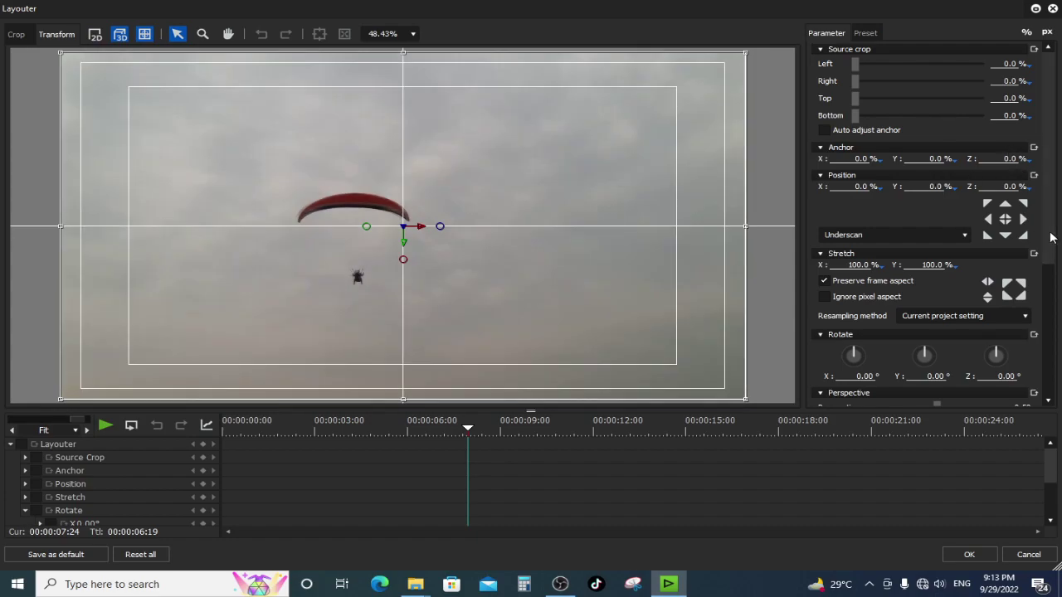
left_click_drag(934, 355, 934, 355)
left_click_drag(853, 64, 884, 83)
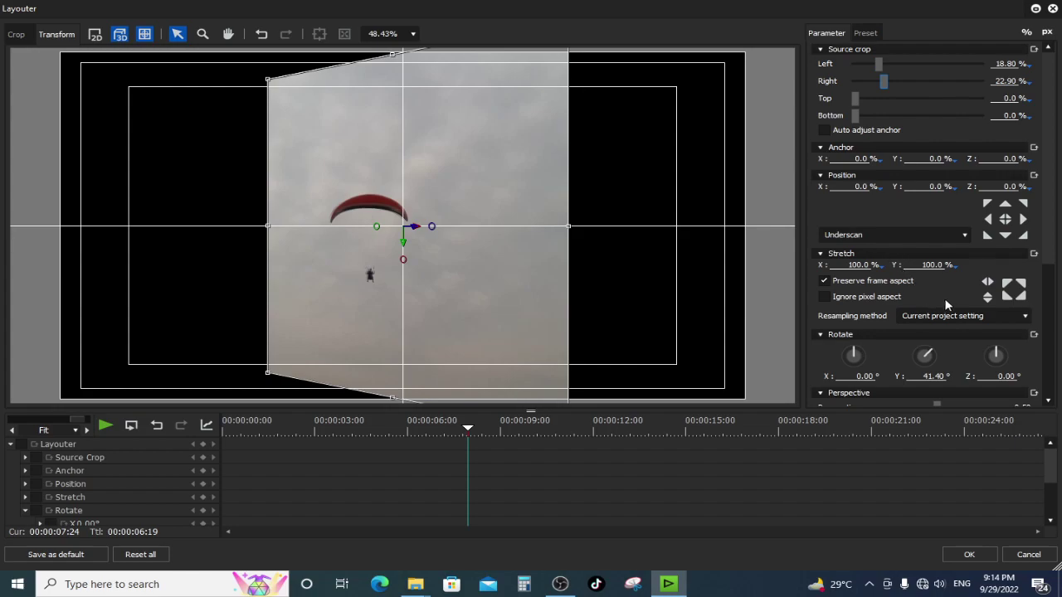
Add a soft edge of about 116.4 px to the clip, move it toward the frame's right half and apply the layout
scroll(1044, 209, "down", 3)
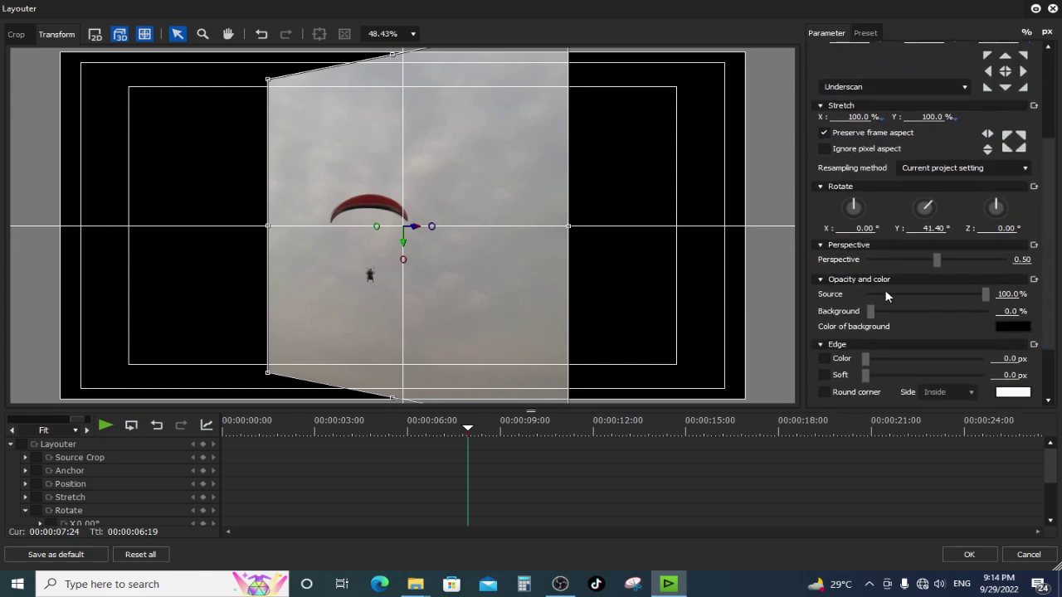
left_click_drag(863, 375, 912, 375)
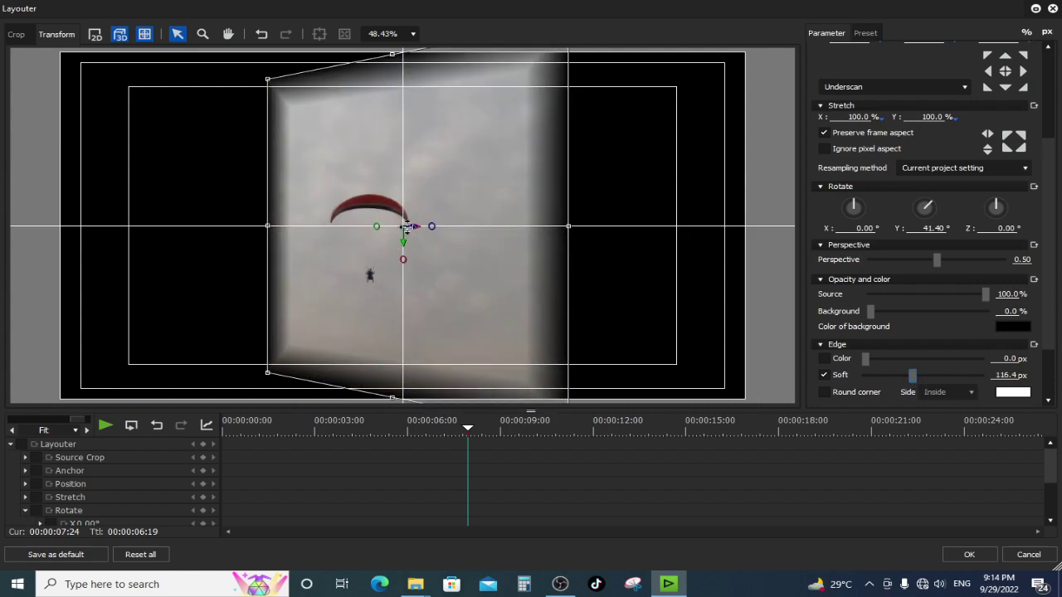
left_click_drag(414, 226, 523, 228)
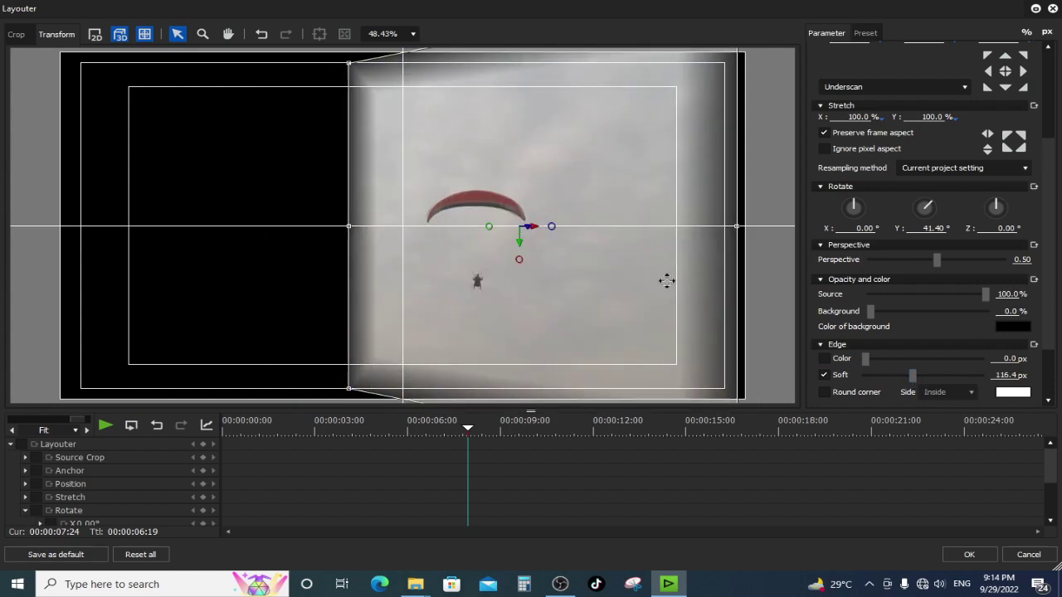
left_click(968, 555)
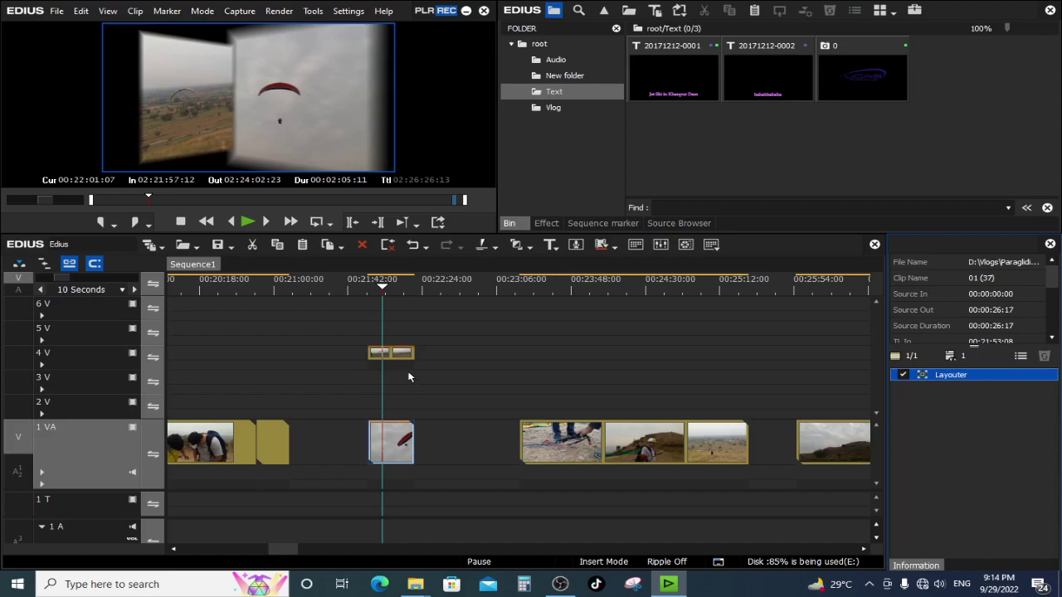
Play the two-clip composition in full screen and return to a frame where the clips overlap
double_click(290, 125)
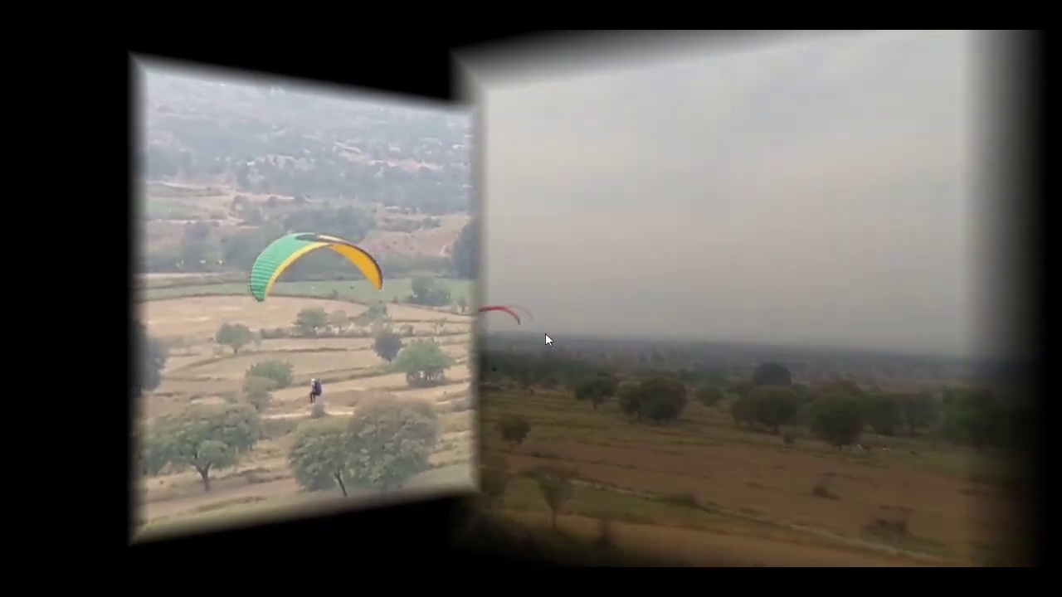
key("Escape")
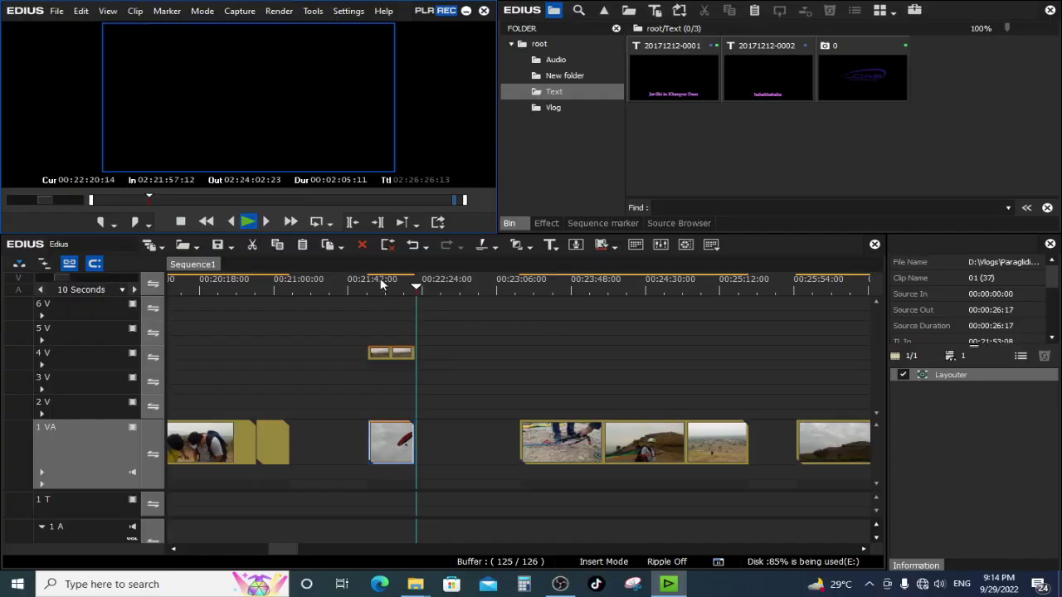
left_click(386, 289)
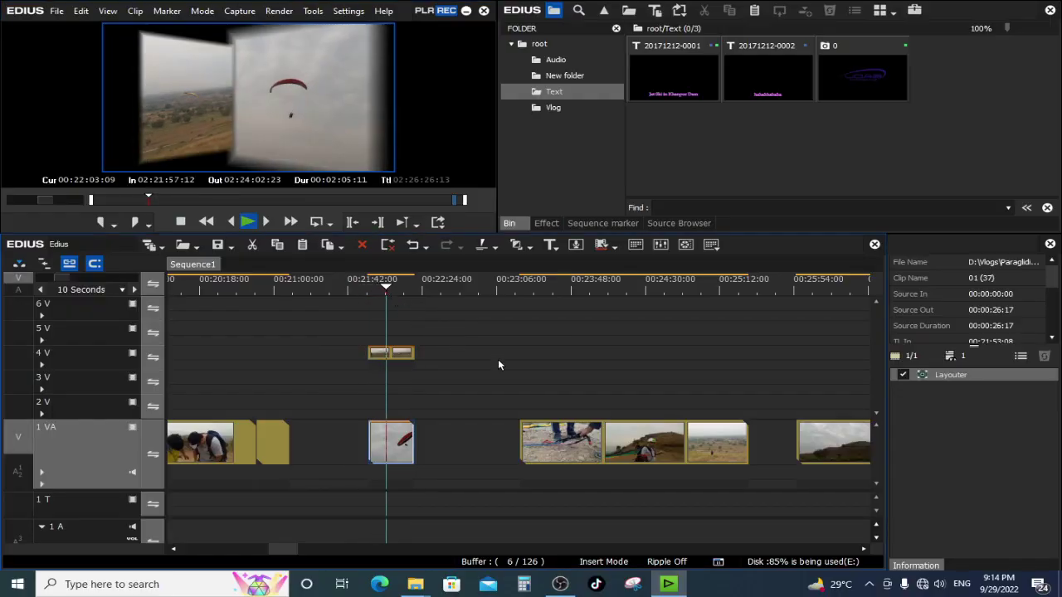
Place clip 01 (38) on track 2 V at 00:21:53:08 and match its length to the clips above and below
left_click_drag(797, 288, 386, 417)
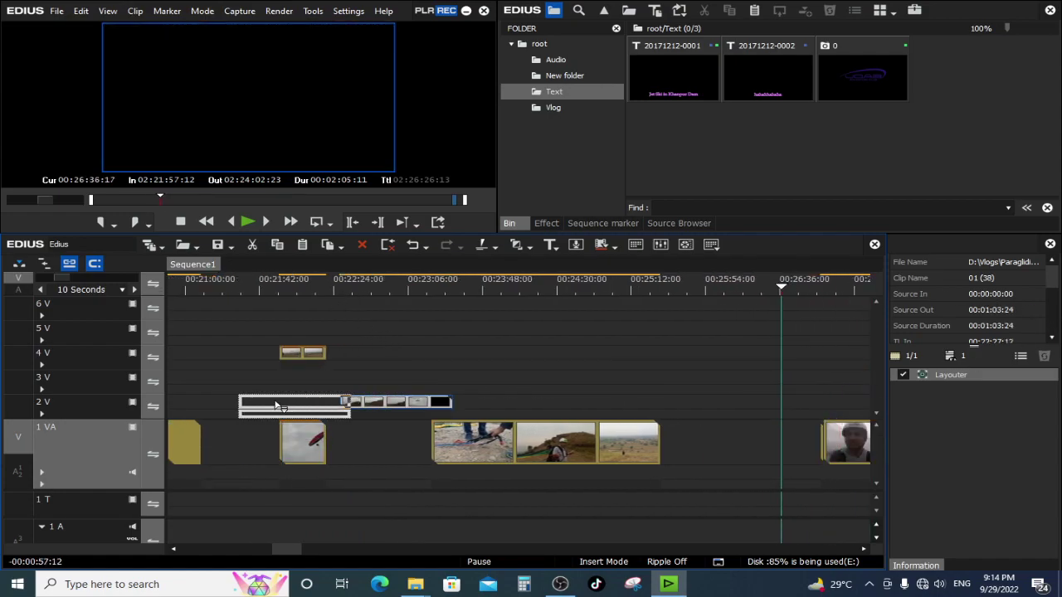
left_click_drag(256, 404, 286, 421)
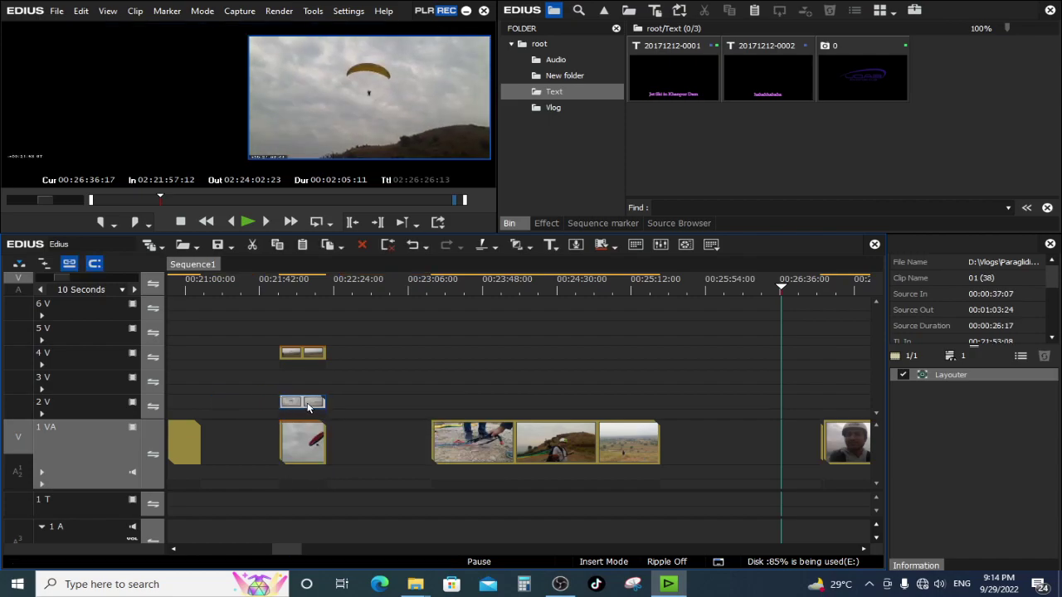
Scale the 2 V clip to about 60.8 % in the Layouter and switch it to 3D mode
key("F7")
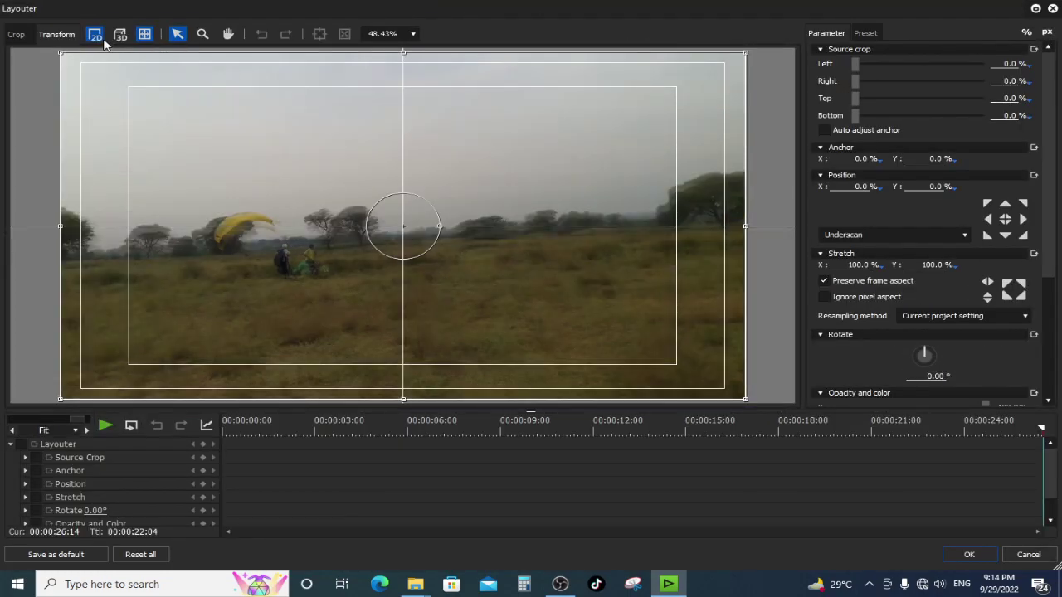
left_click_drag(753, 61, 620, 126)
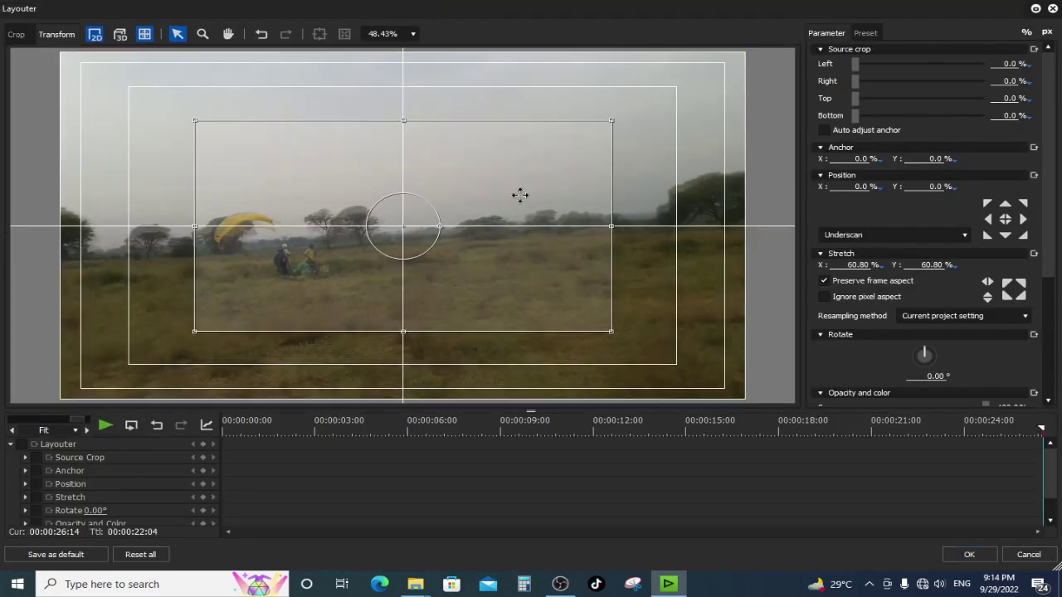
left_click(119, 36)
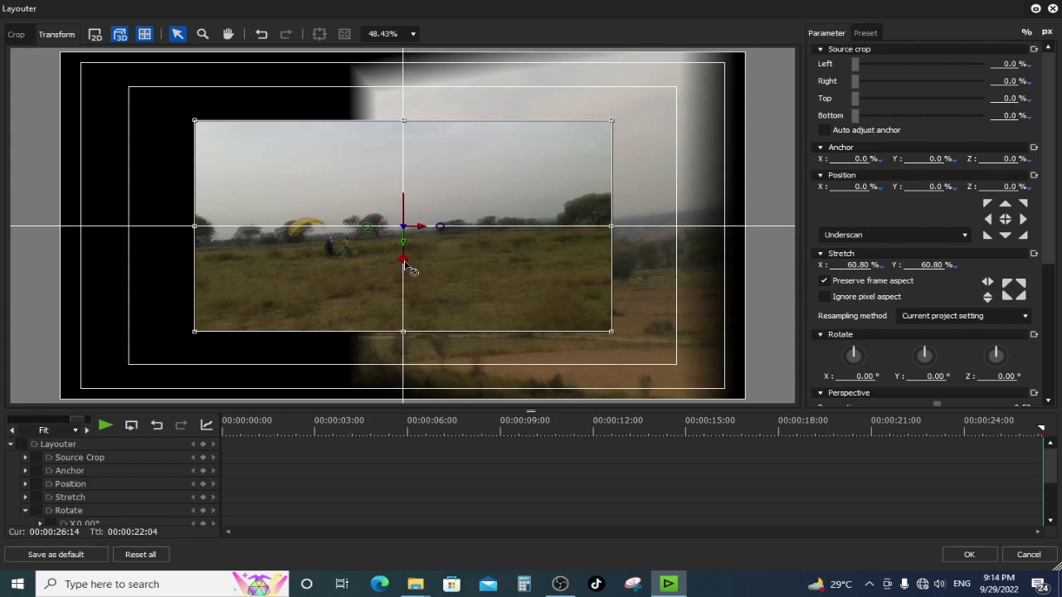
Try rotating the clip about -47.2° on X, then on Y, then about 37.8° on Z, undoing each rotation
left_click_drag(404, 263, 405, 285)
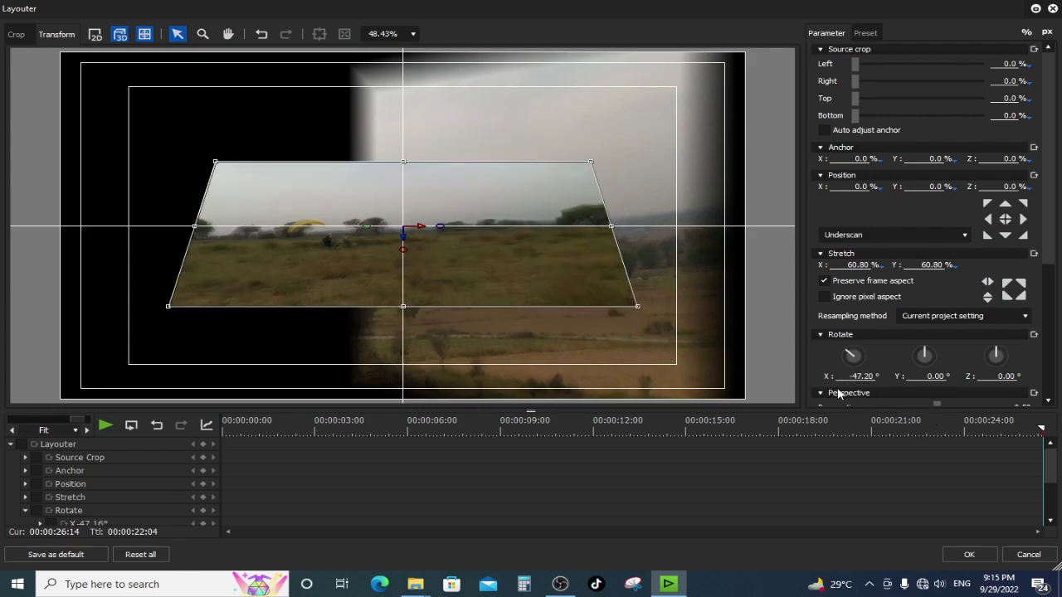
key("ctrl+z")
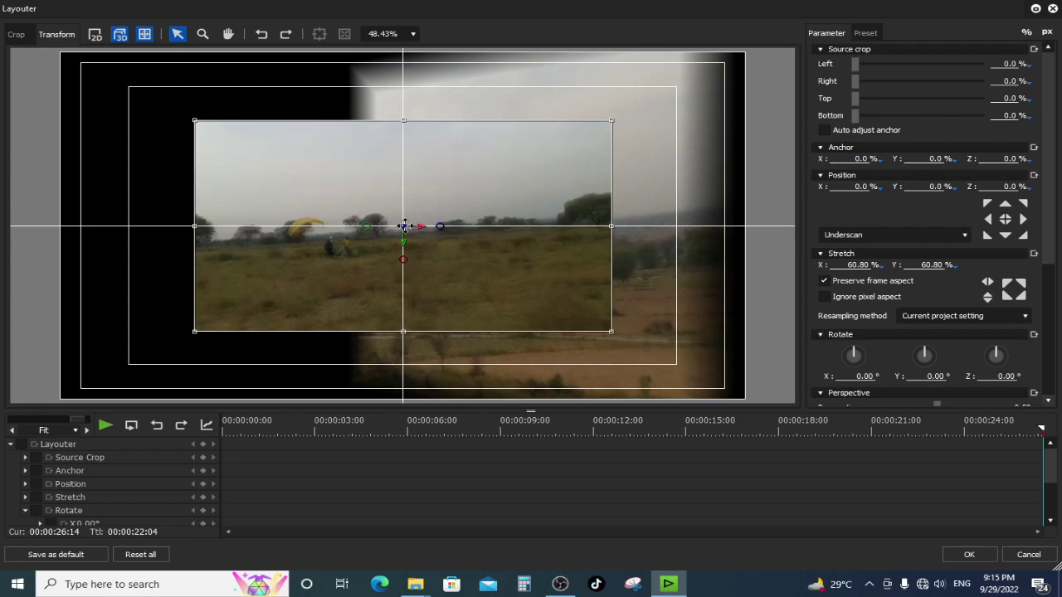
left_click_drag(370, 229, 294, 233)
key("ctrl+z")
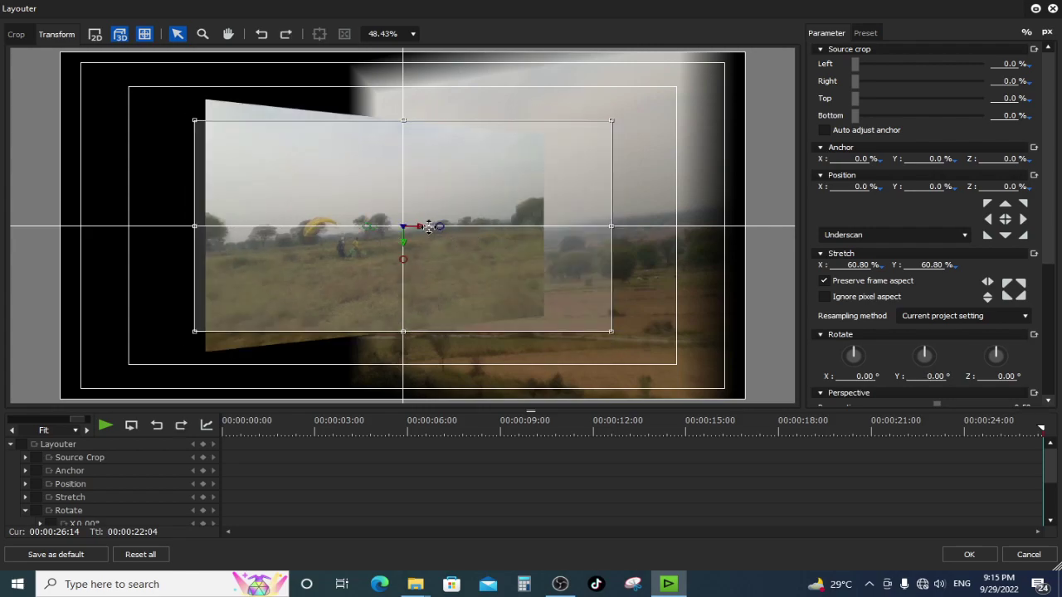
left_click_drag(440, 234, 439, 251)
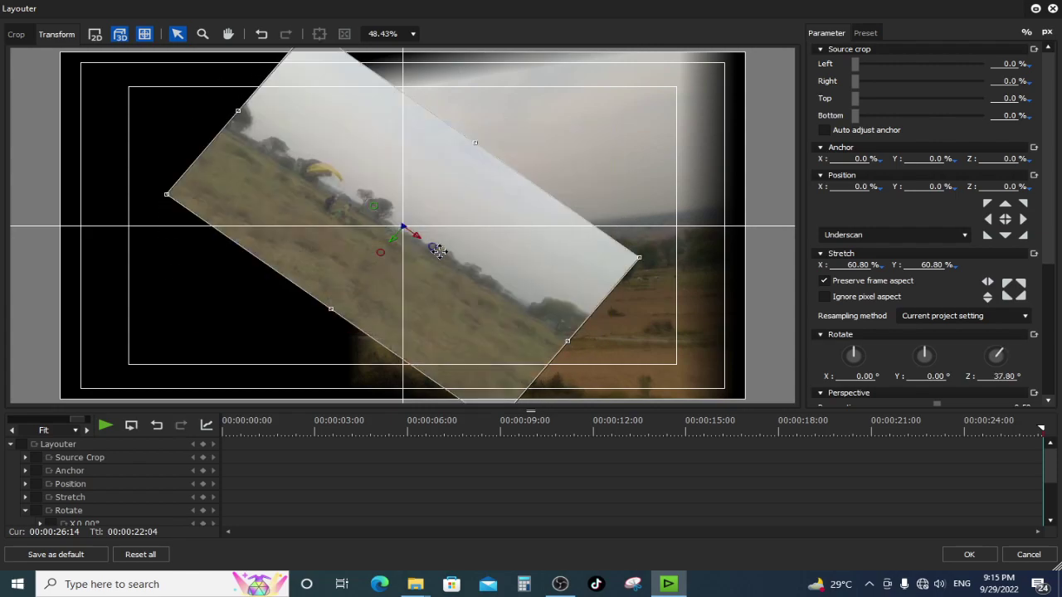
key("ctrl+z")
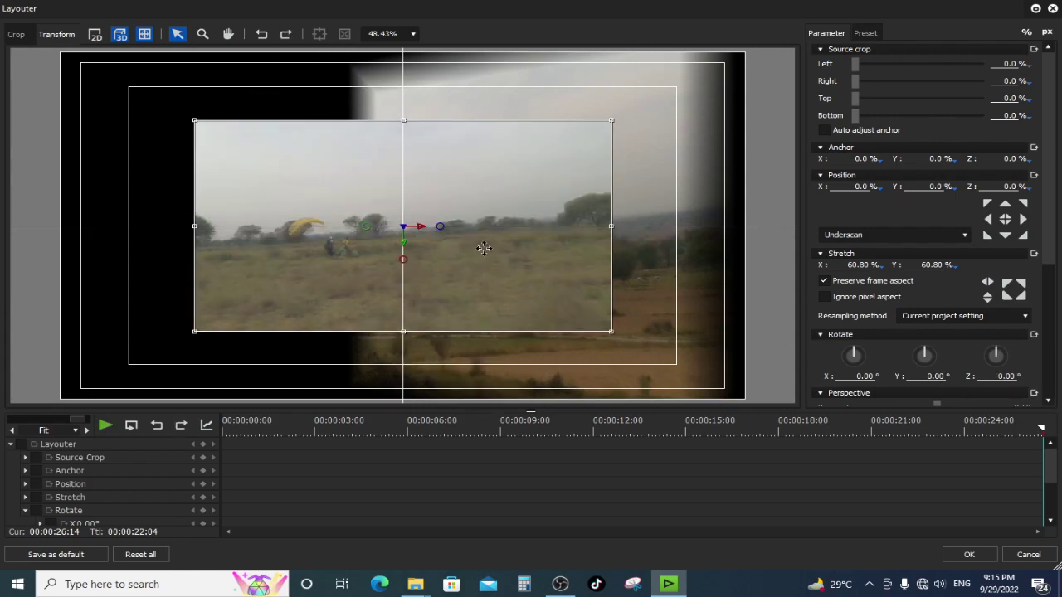
Rotate the clip to about X -73°, Y 4.8° and Z 9.3° and move it to about X 2.7 % and Y 24.4 %
left_click_drag(368, 227, 362, 209)
left_click_drag(468, 228, 385, 204)
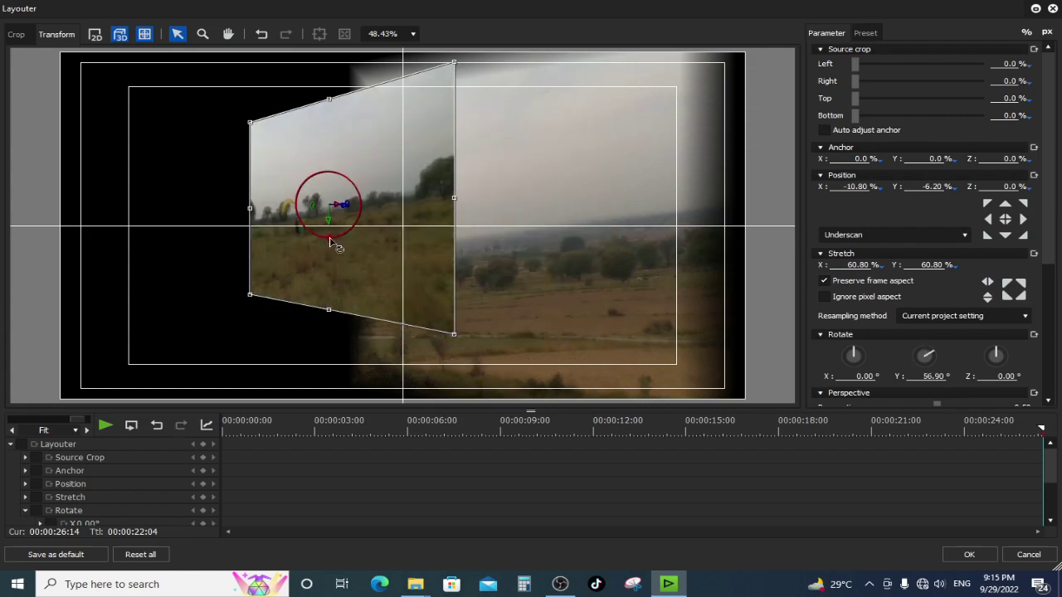
left_click_drag(330, 239, 450, 308)
left_click_drag(1051, 171, 1051, 197)
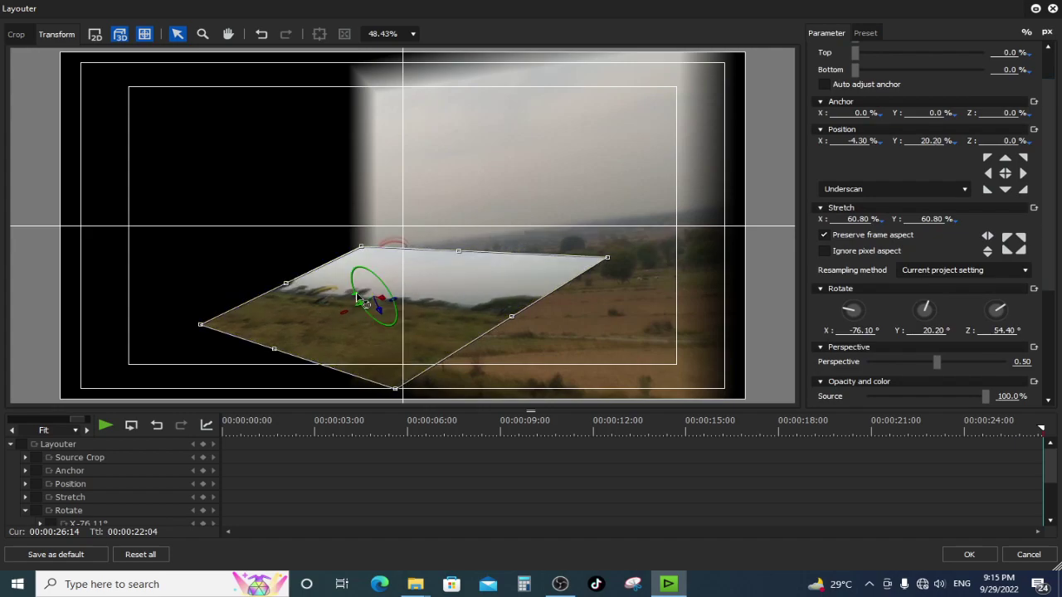
left_click_drag(353, 290, 511, 319)
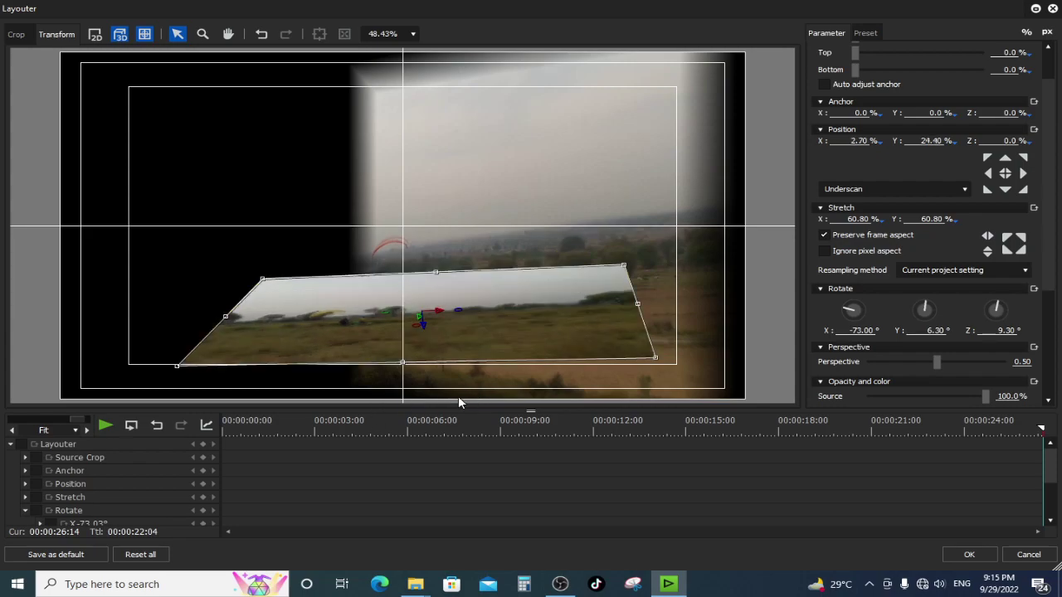
left_click_drag(931, 312, 934, 312)
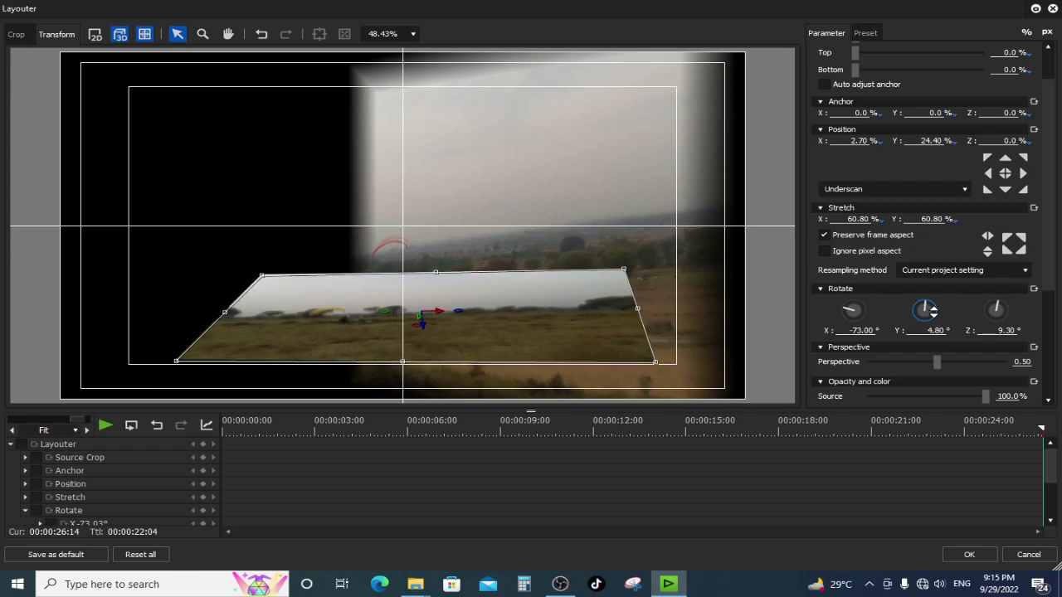
Add a slight soft edge to the clip, apply the layout and show the composition at 00:22:01:07
left_click_drag(1048, 272, 1053, 349)
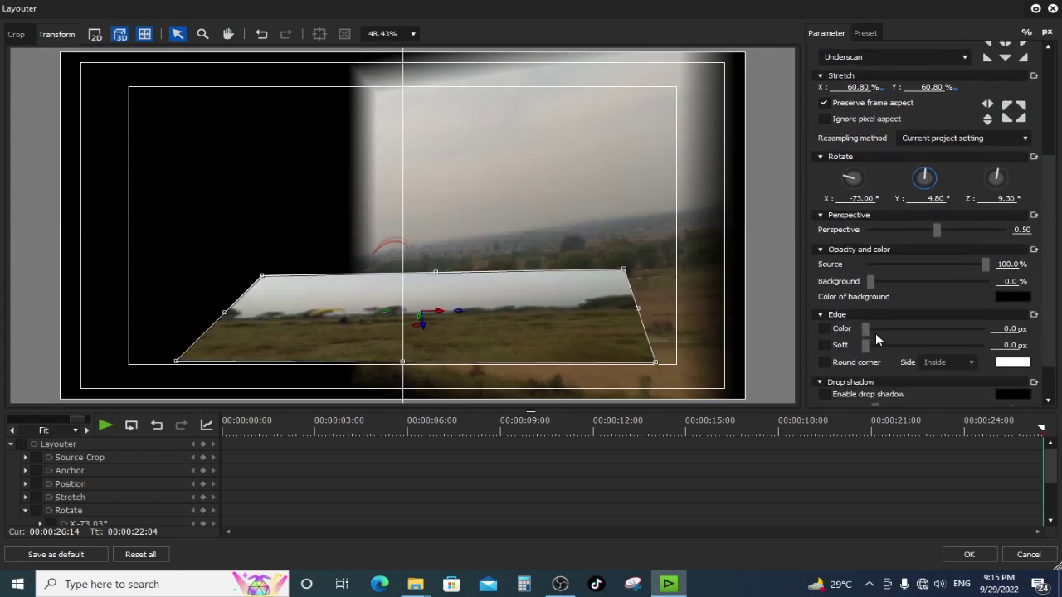
left_click_drag(877, 345, 884, 347)
left_click(971, 555)
left_click(295, 288)
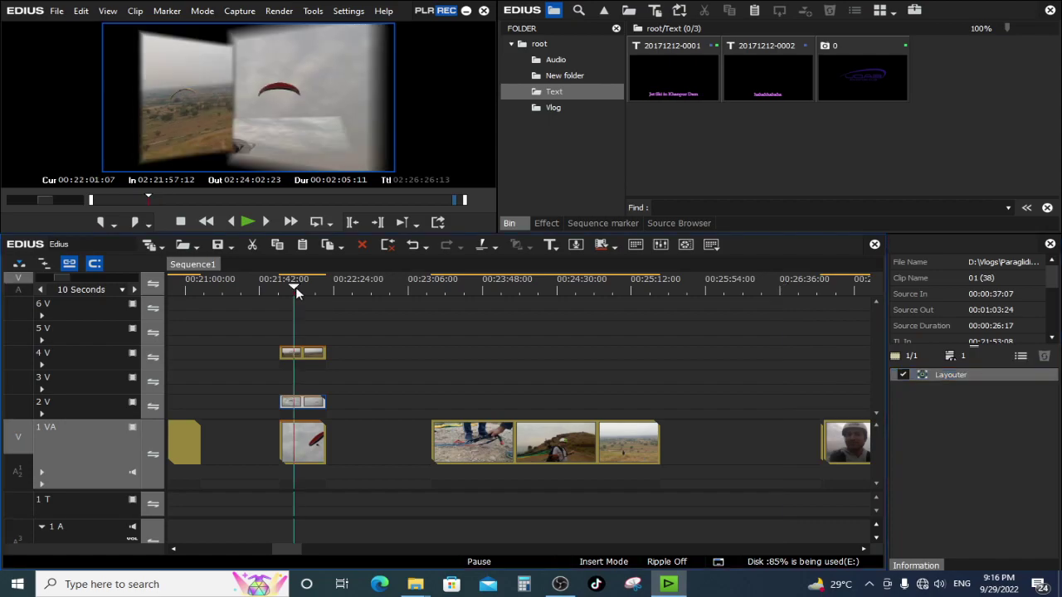
Check the composition full screen, and scale the 4 V clip to about 43.5 % at about X -25.7 %, Y -8.9 % in the Layouter
double_click(278, 87)
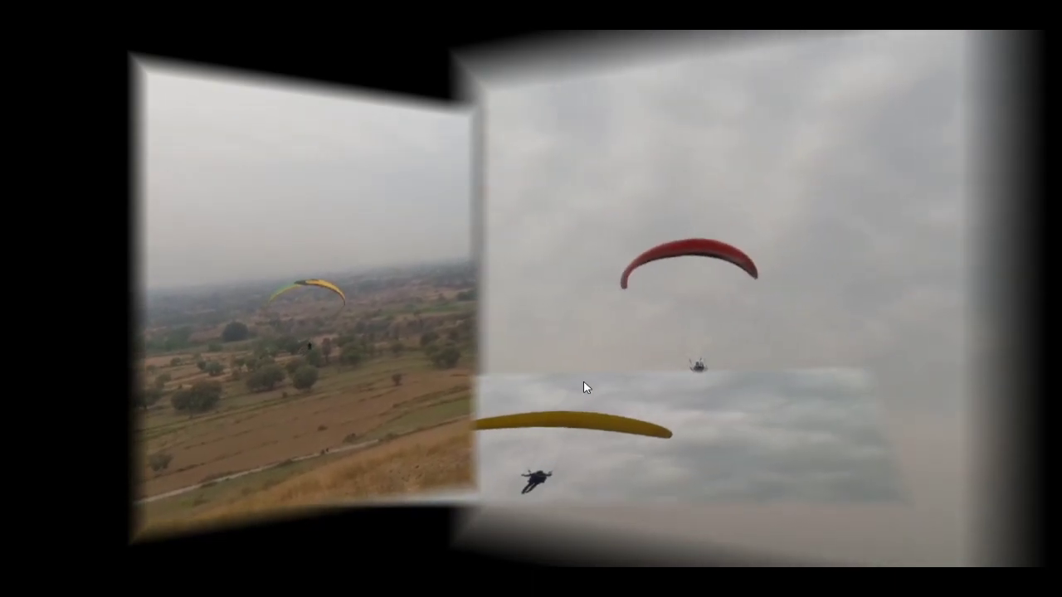
key("Escape")
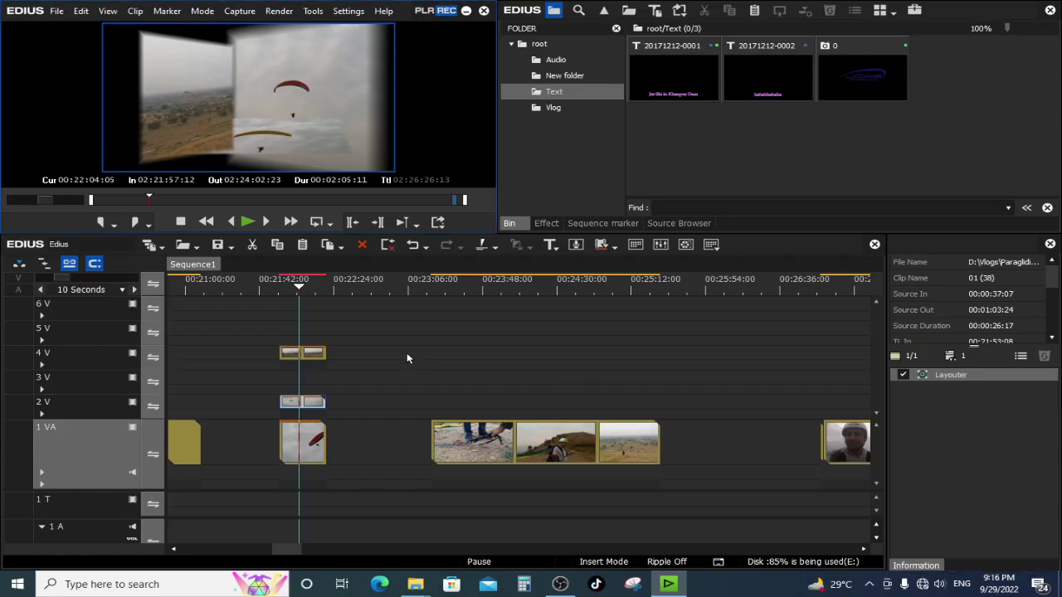
left_click(298, 357)
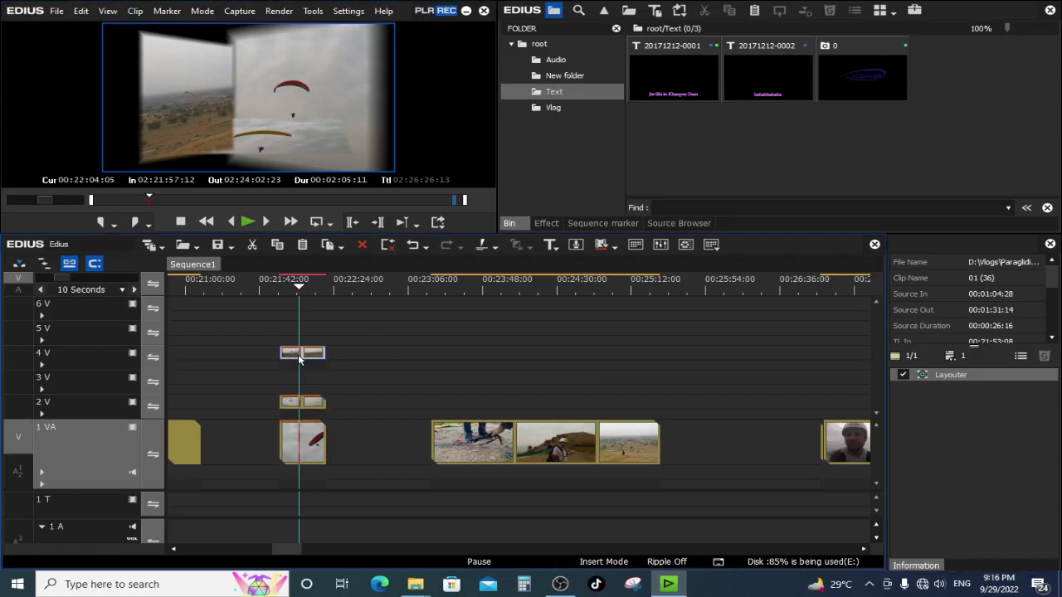
double_click(955, 378)
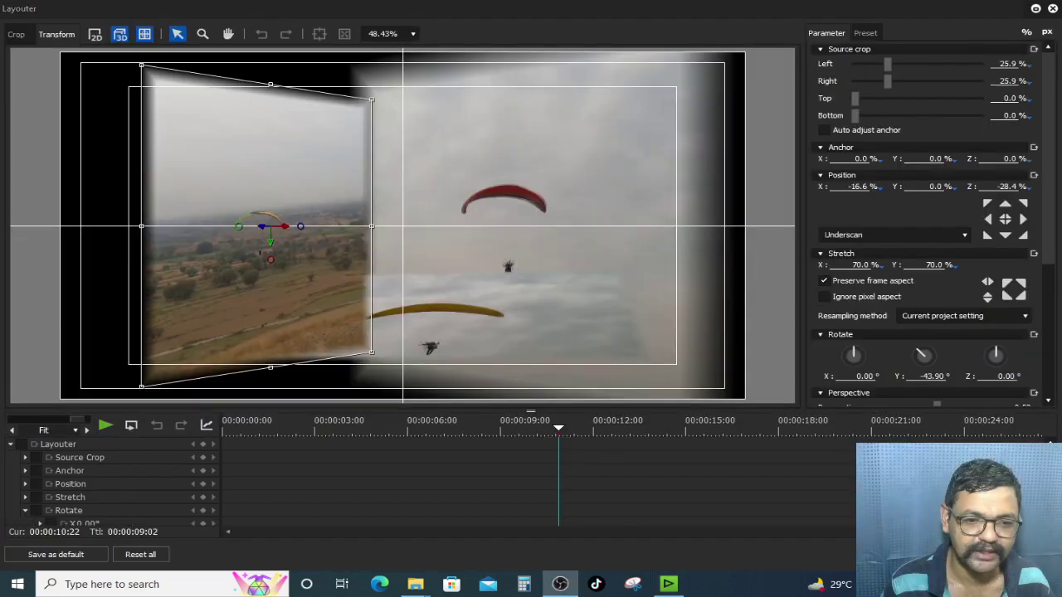
left_click_drag(301, 273, 255, 266)
left_click_drag(294, 269, 264, 264)
left_click_drag(311, 347, 239, 251)
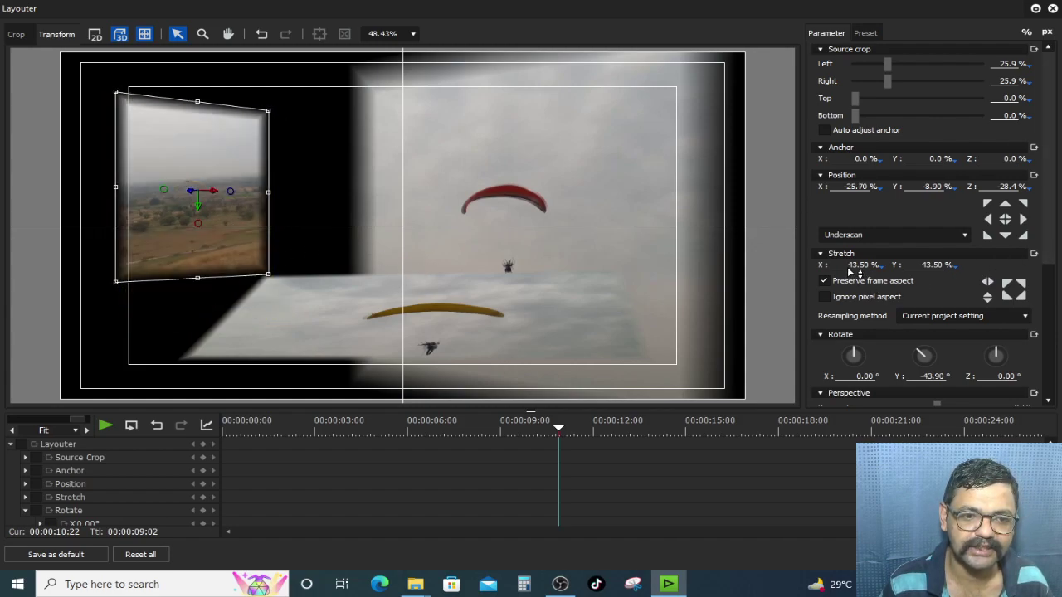
key("Return")
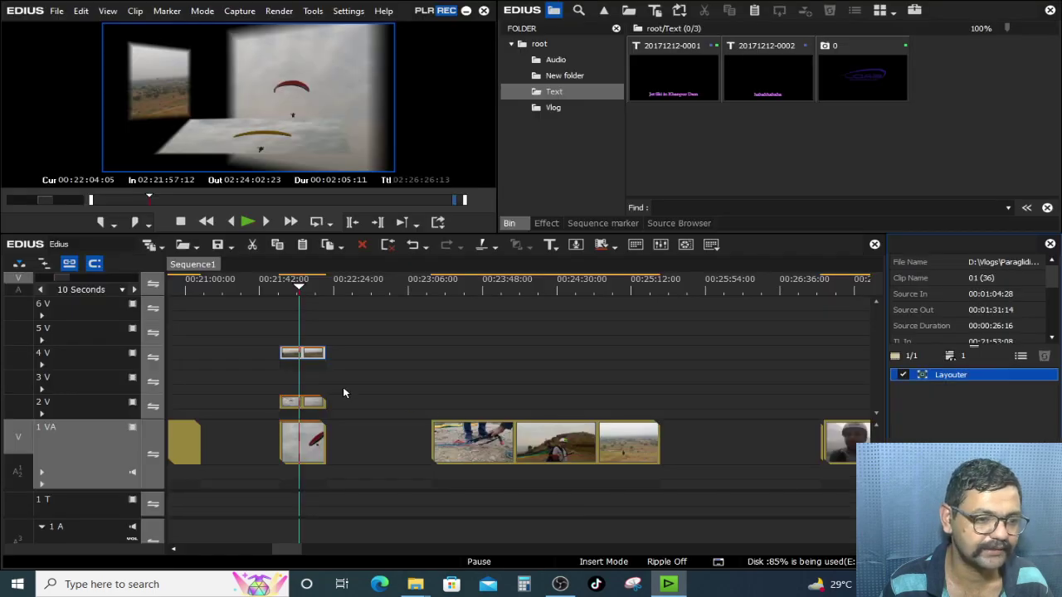
Set the 1 VA clip's stretch to 43.50 %, move it to about X 29 %, Y -16.1 %, and apply the layout
left_click(306, 439)
left_click(962, 375)
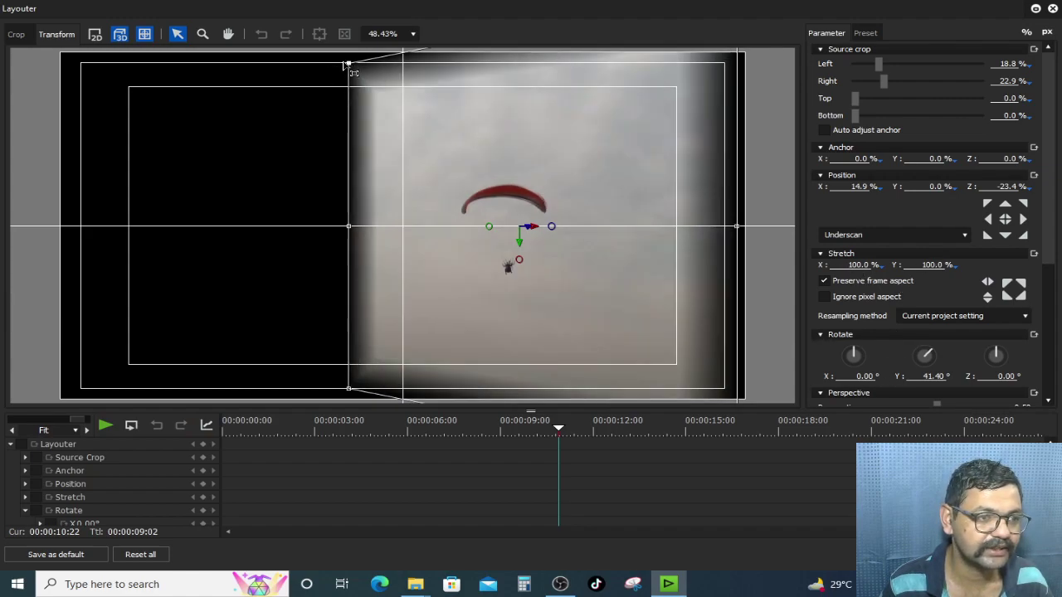
left_click_drag(355, 68, 387, 117)
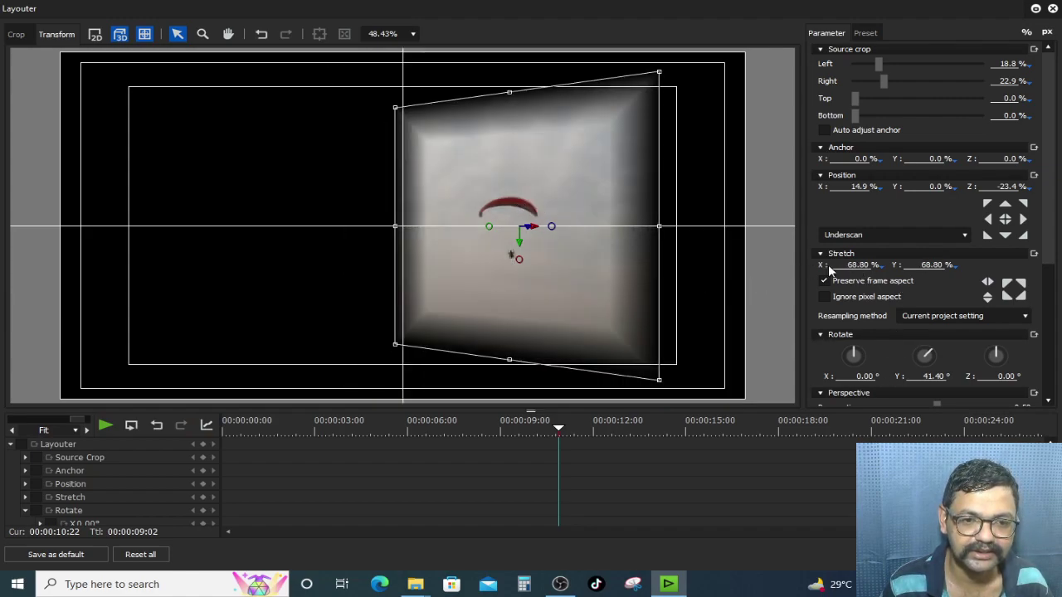
left_click(853, 265)
type("43.50")
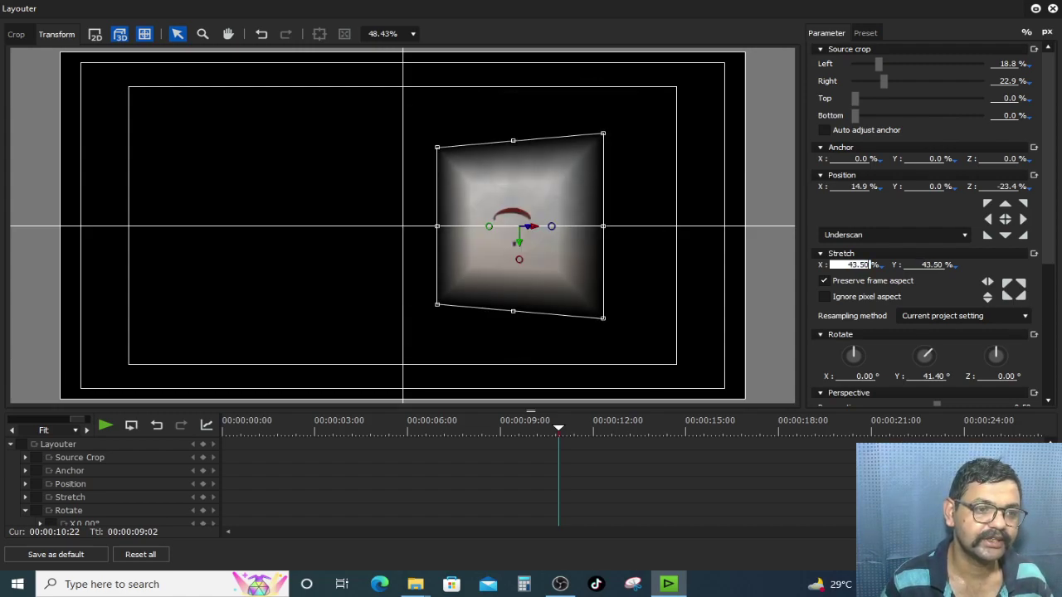
left_click_drag(545, 266, 659, 203)
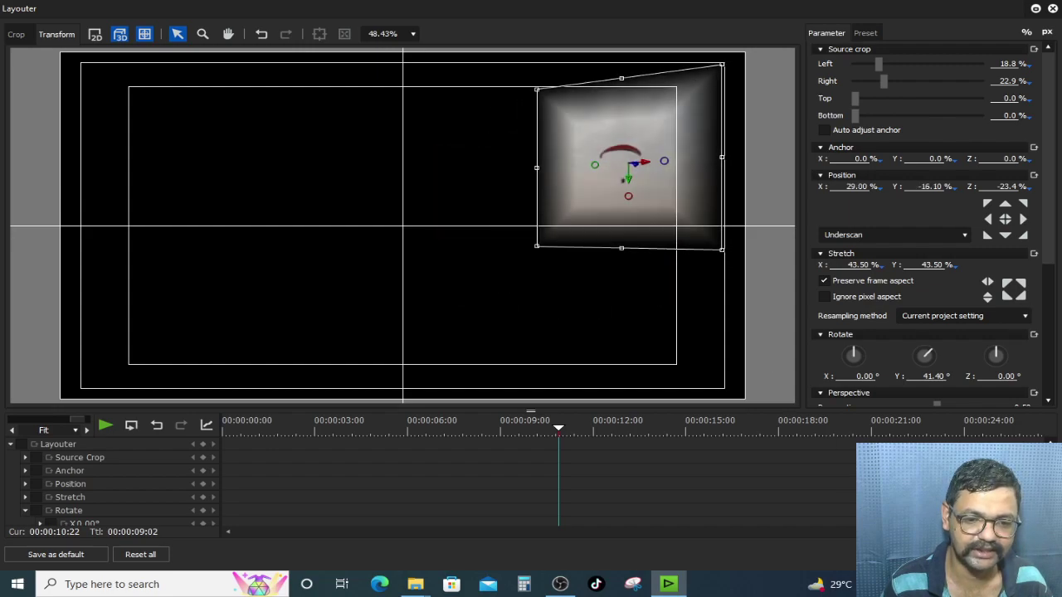
left_click(930, 554)
Move the playhead to about 00:22:02:03 and view the three-clip composition full screen
mouse_move(300, 289)
left_mouse_down()
mouse_move(287, 286)
mouse_move(296, 280)
left_mouse_up()
left_click(322, 128)
double_click(322, 129)
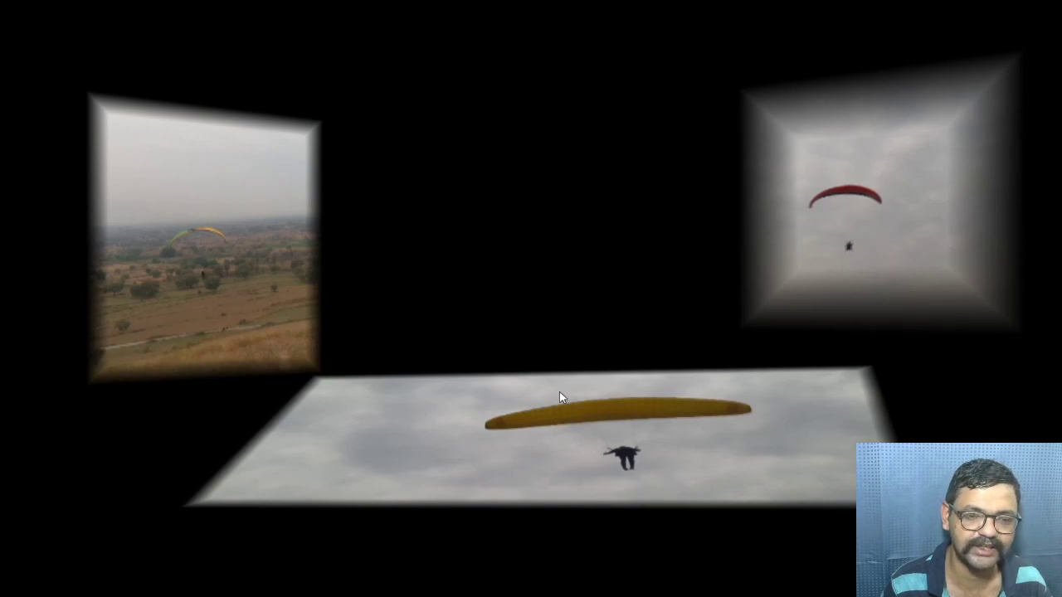
key("Escape")
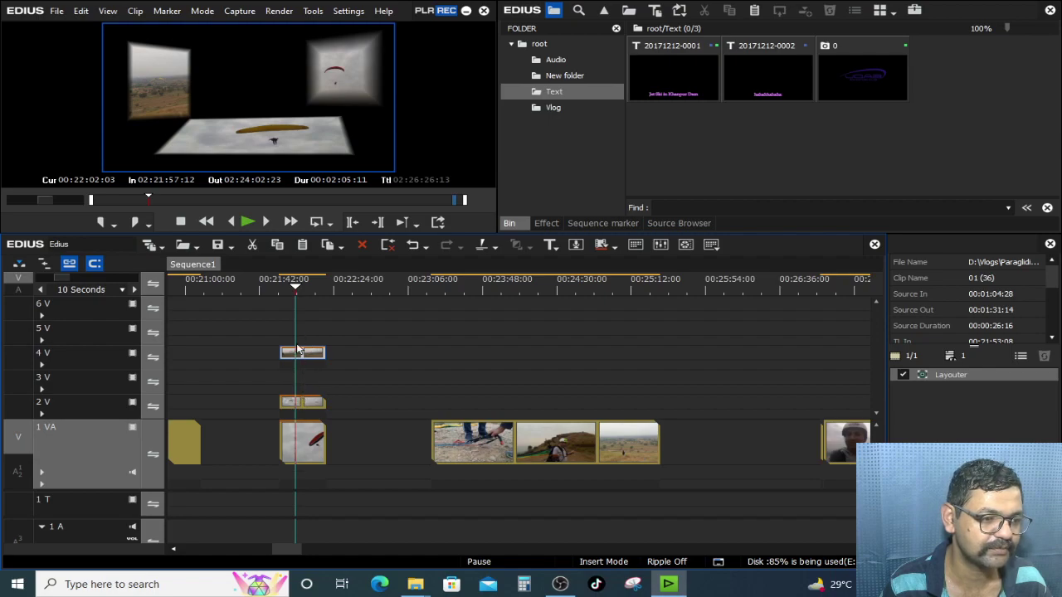
Set the soft edge of the 4 V clip to 30 px and apply the layout
double_click(954, 375)
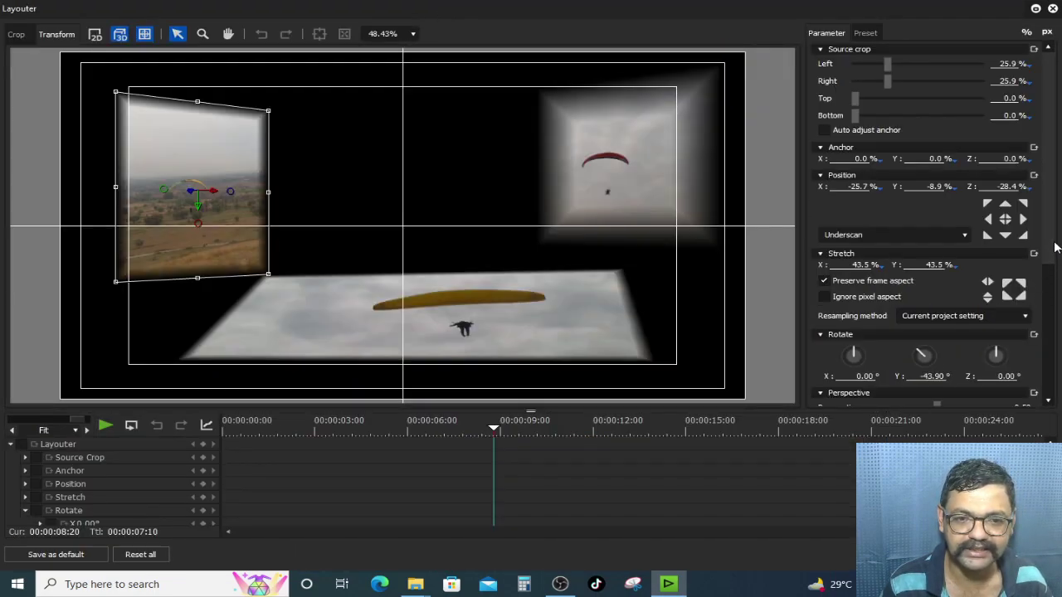
left_click_drag(1056, 246, 1052, 371)
double_click(1006, 310)
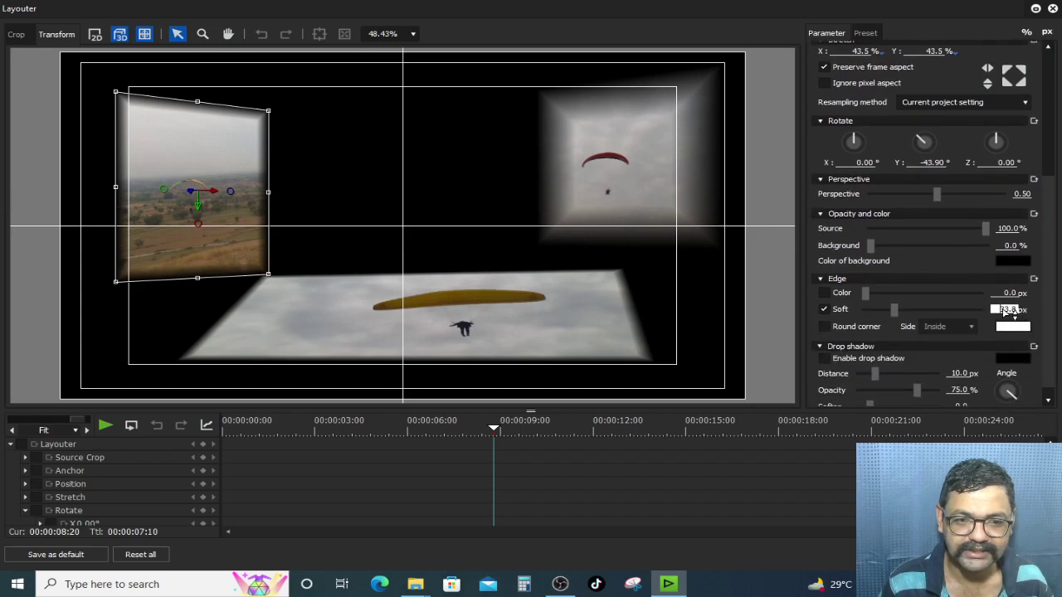
type("30")
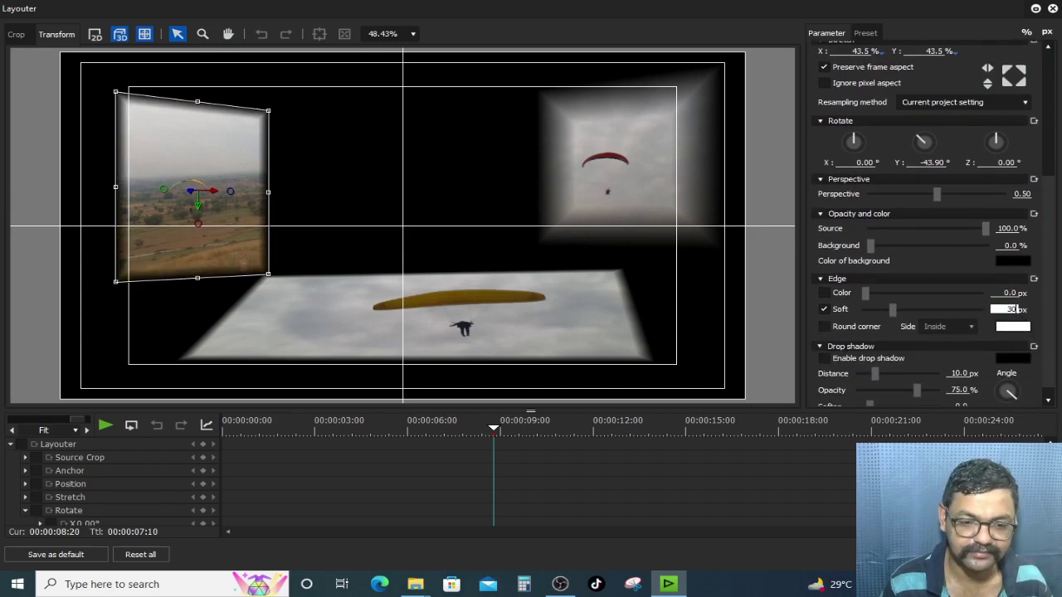
key("Return")
key("Return")
Set the 2 V clip's soft edge to 30 px in the Layouter and apply it
left_click(296, 402)
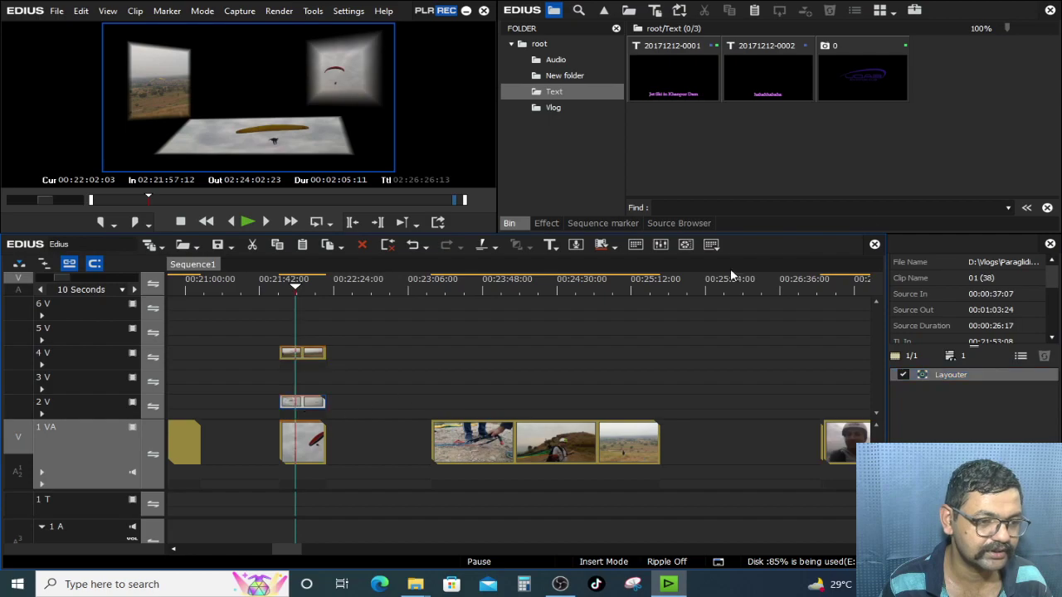
double_click(973, 378)
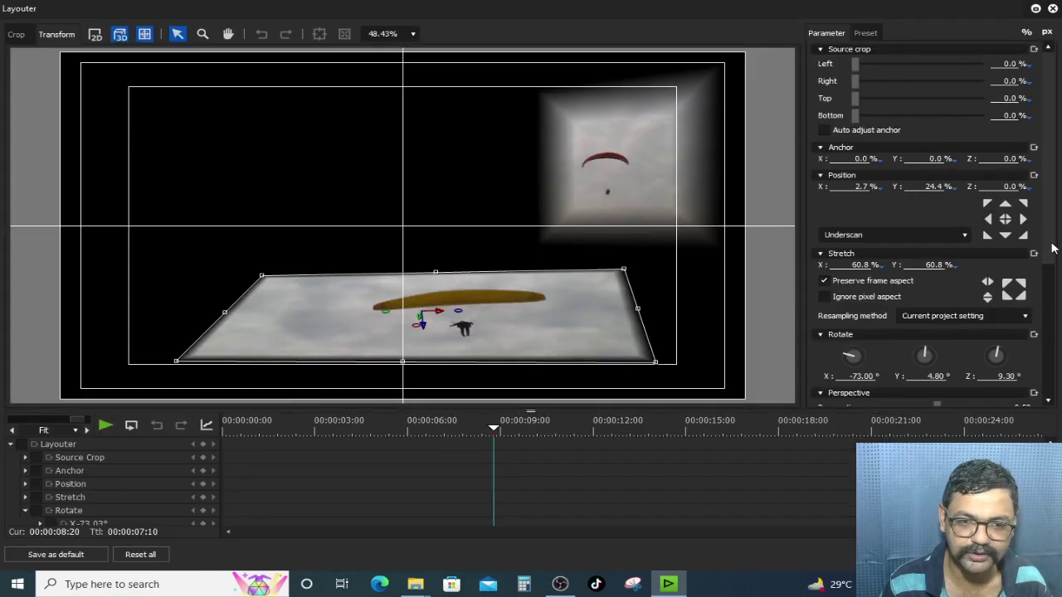
scroll(1051, 251, "down", 5)
double_click(1008, 326)
type("30")
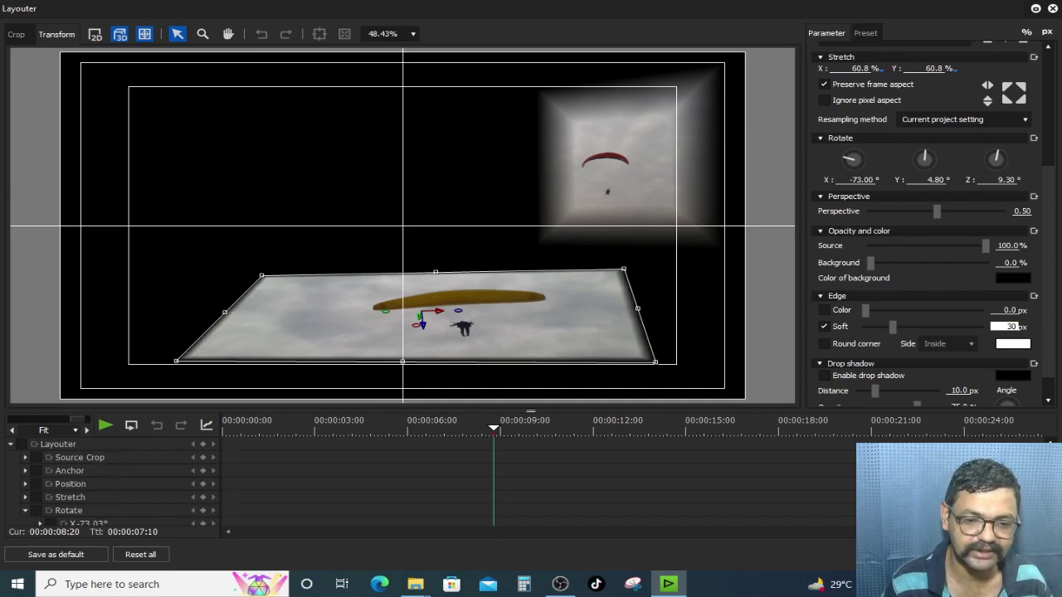
key("Return")
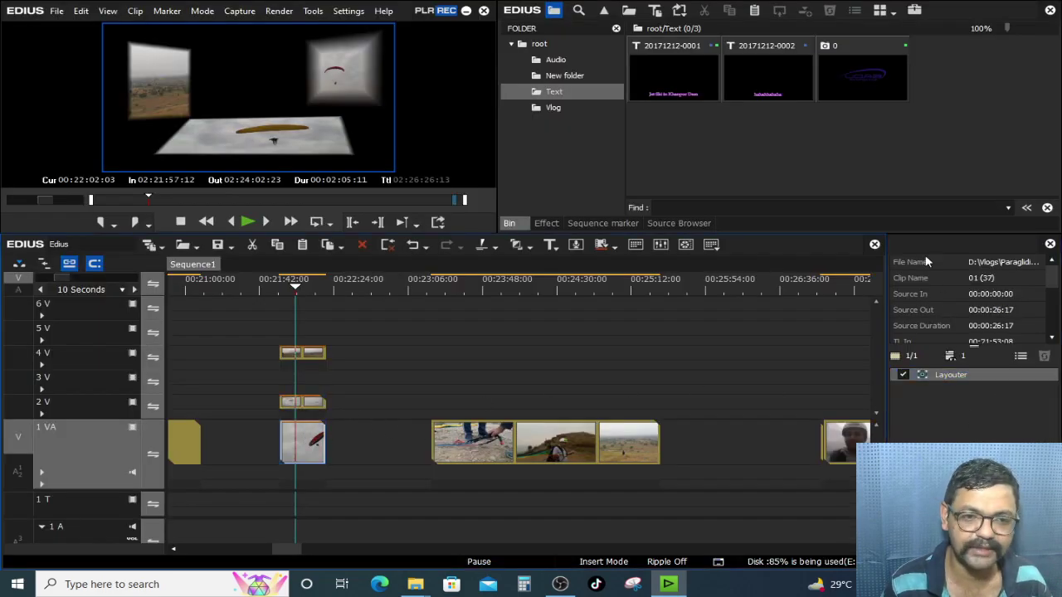
Set the 1 VA clip's soft edge to 30 px and play the composition full screen
double_click(951, 374)
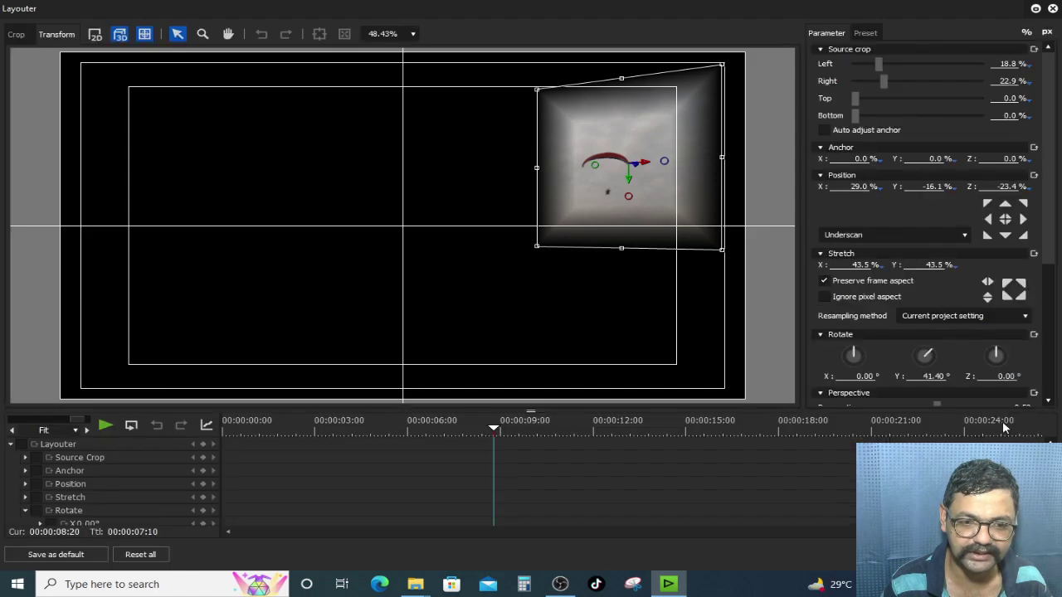
scroll(1047, 328, "down", 5)
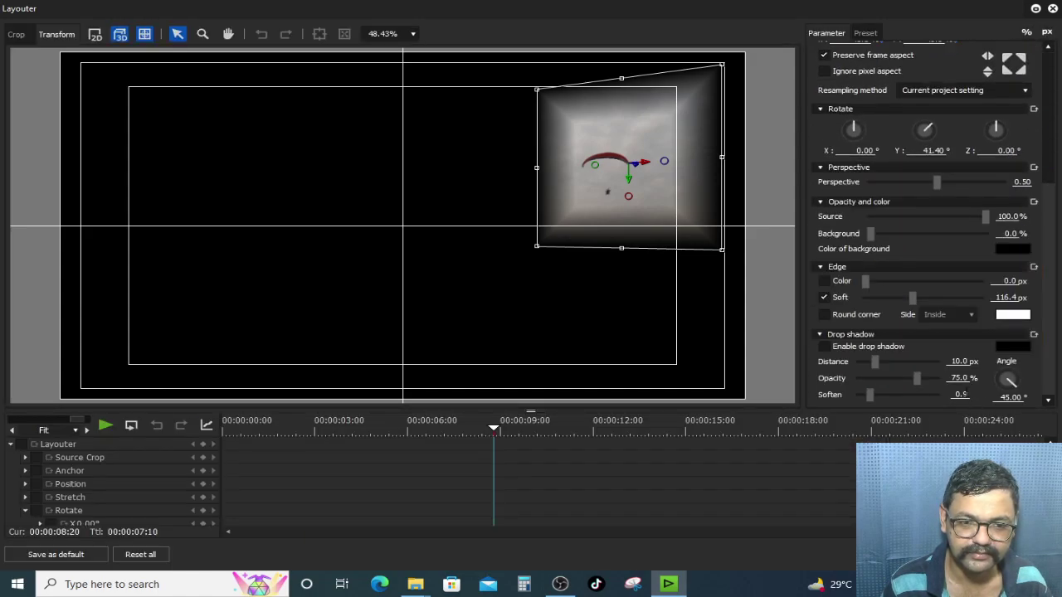
left_click(1004, 297)
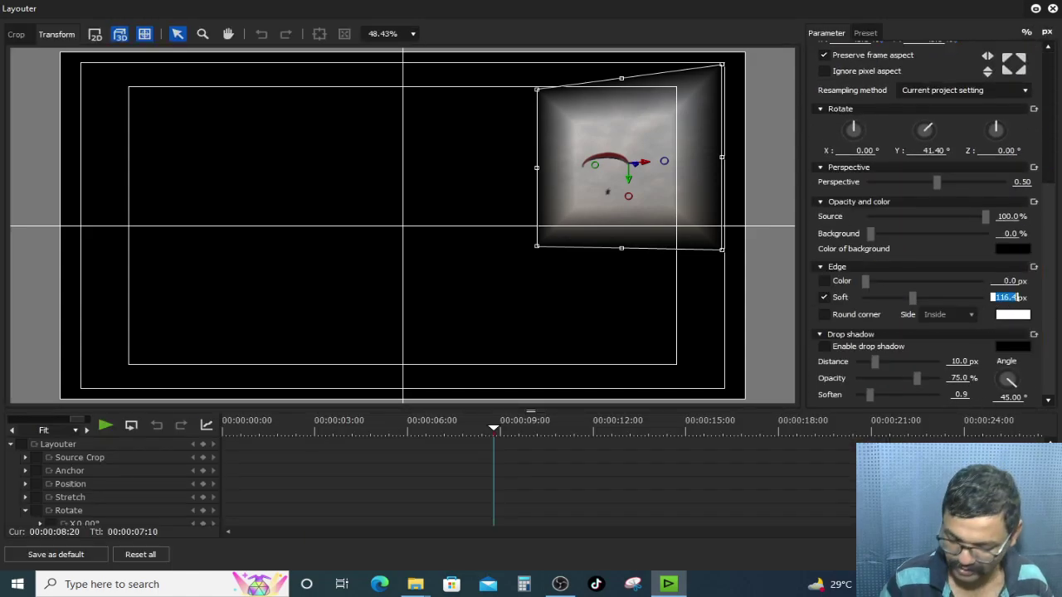
type("30")
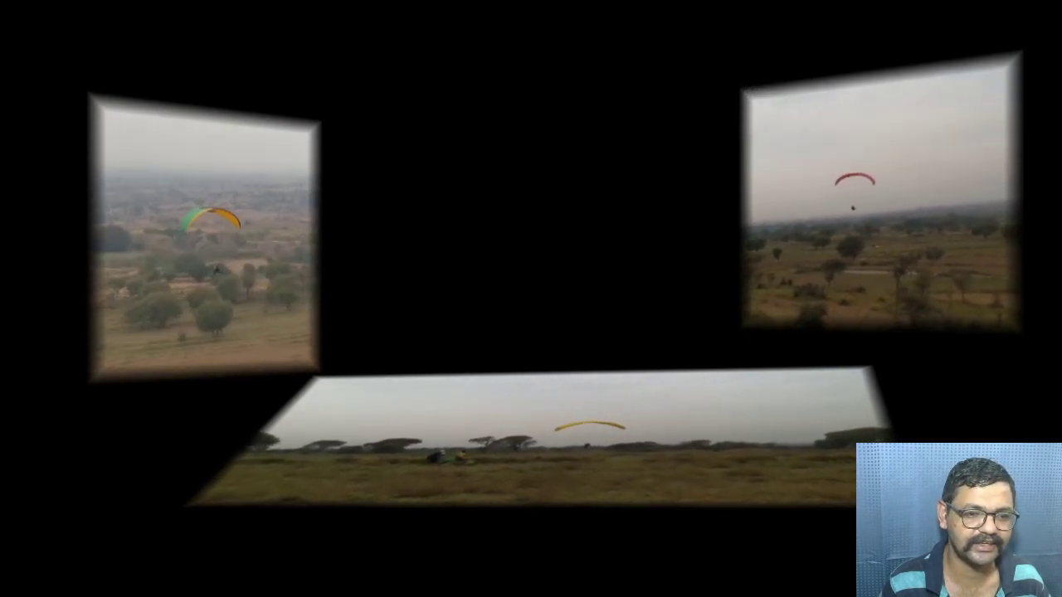
key("Escape")
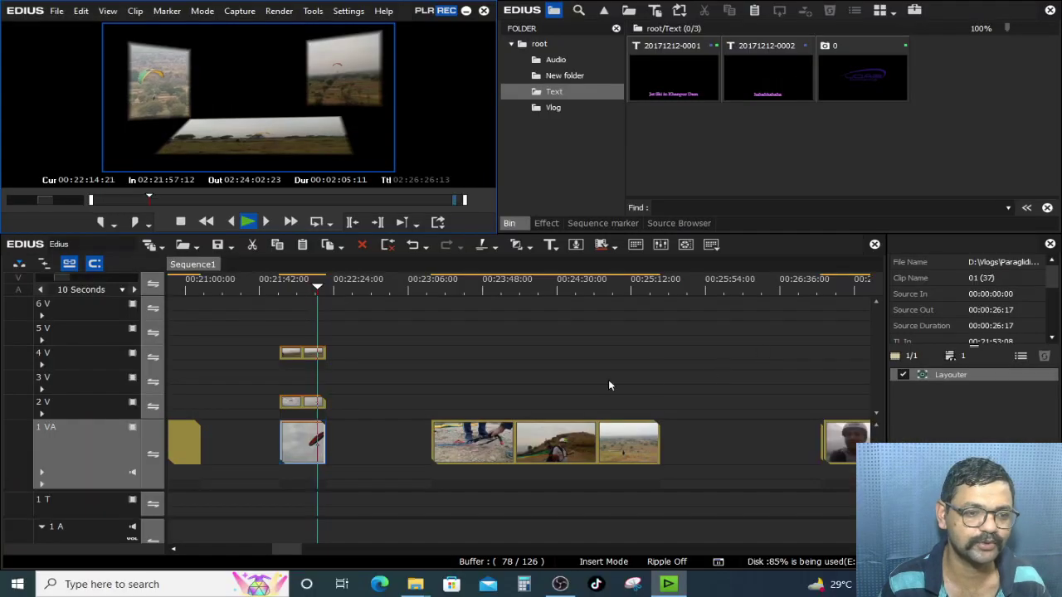
At the start of the stacked clips, 00:21:53:08, crop the 4 V clip's source 25 % on the left and 14 % on the right
left_click(279, 284)
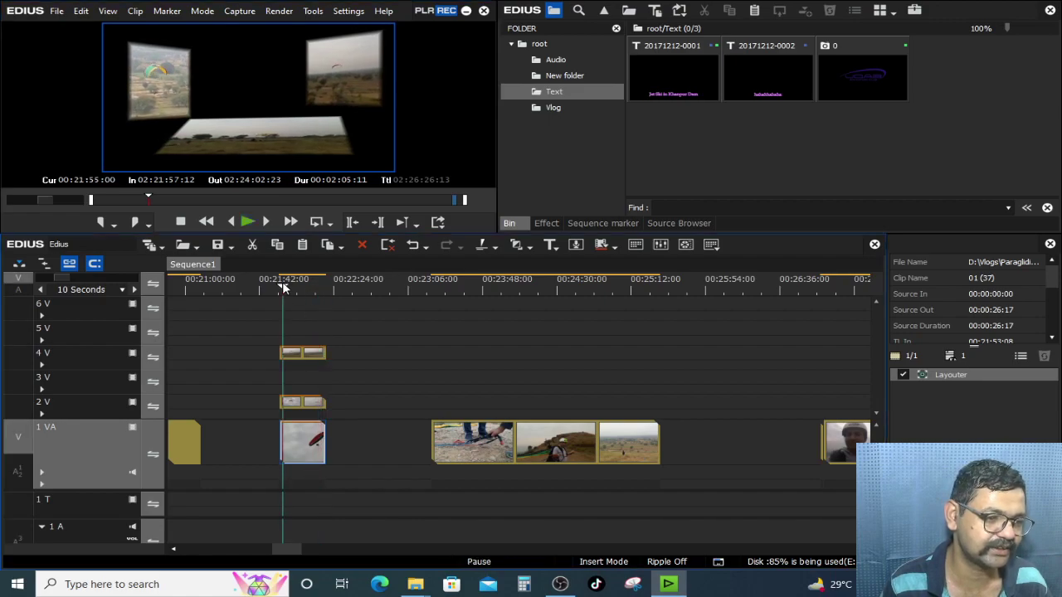
left_click(296, 352)
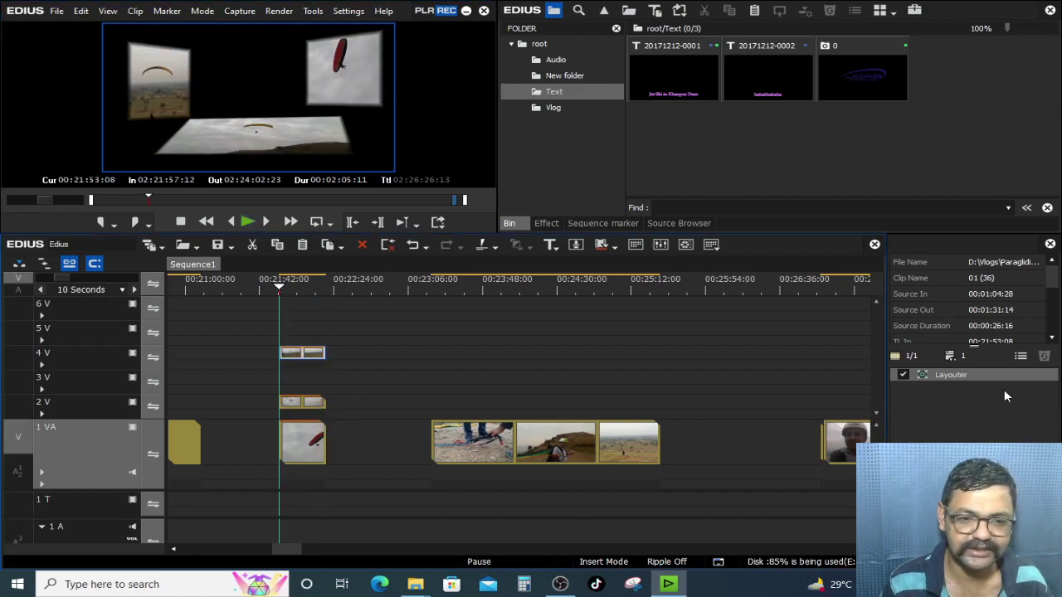
double_click(951, 375)
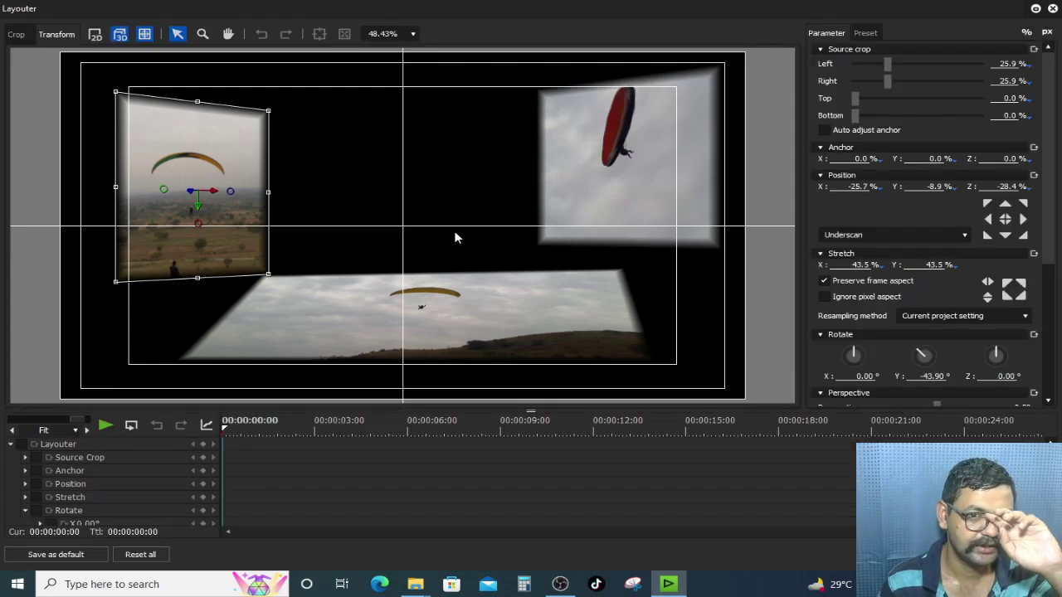
double_click(1007, 64)
type("25")
key("Tab")
type("14")
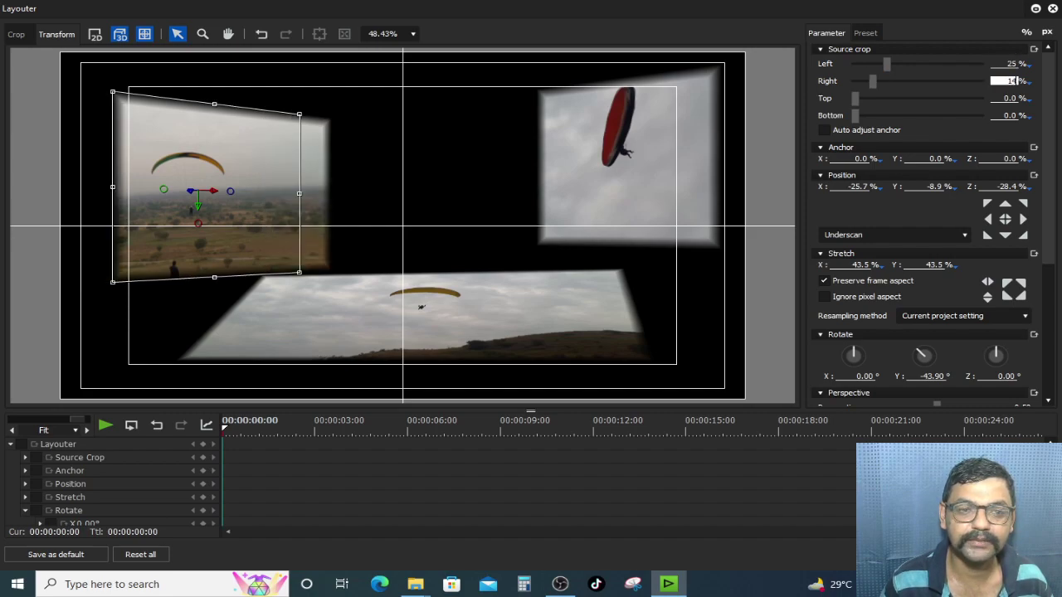
key("Return")
Move the 4 V clip to about X -29.4 %, Y -15.5 % and apply the layout
left_click_drag(252, 163, 222, 136)
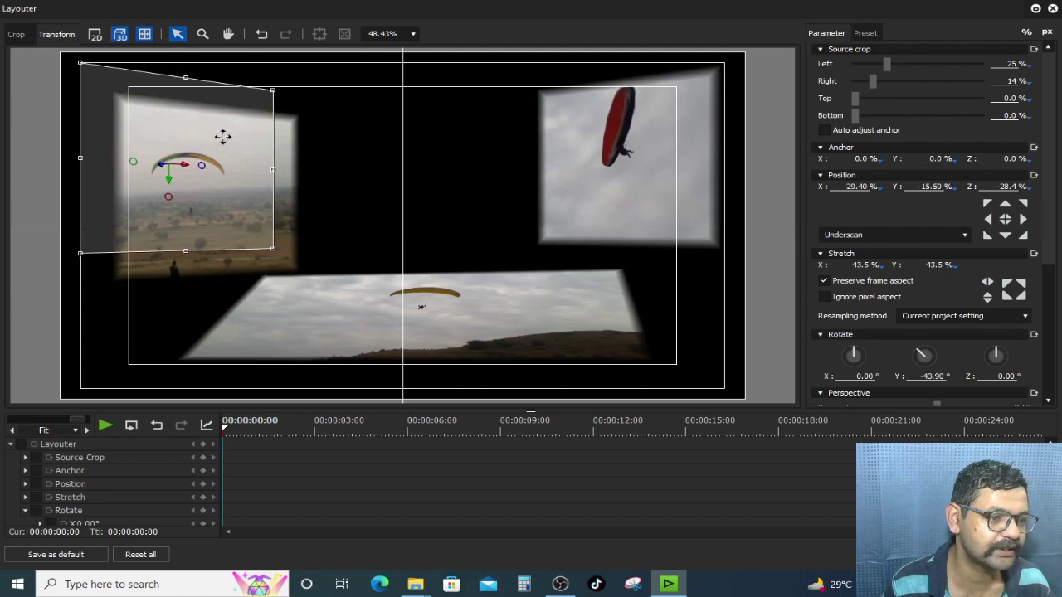
mouse_move(247, 182)
left_mouse_down()
mouse_move(254, 190)
mouse_move(248, 182)
left_mouse_up()
left_click(951, 555)
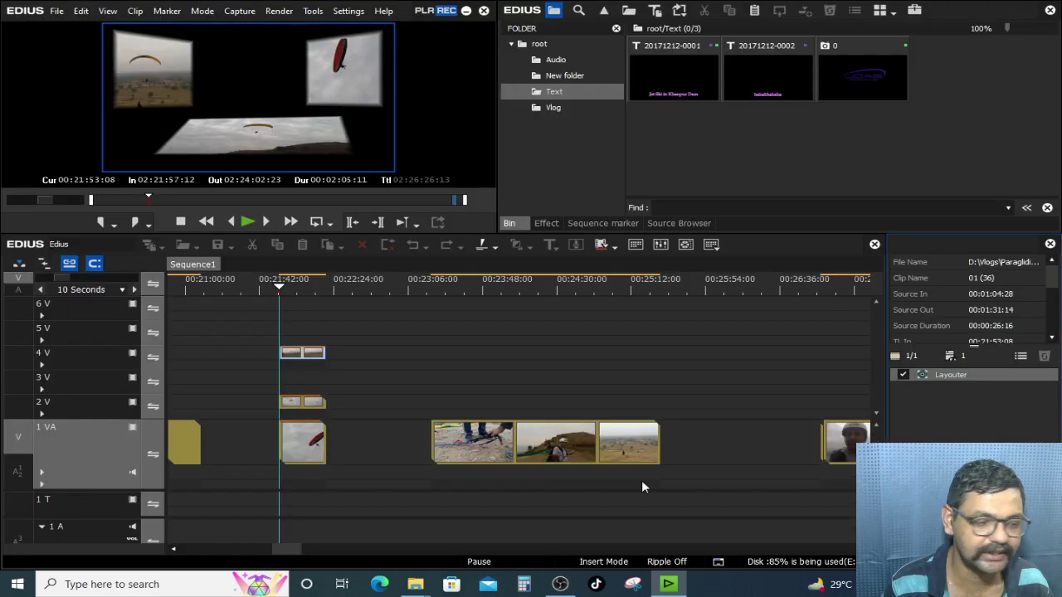
Crop the 1 VA clip 25 % on both left and right, move it to about X 30 %, Y -16.4 %, and apply the layout
left_click(312, 439)
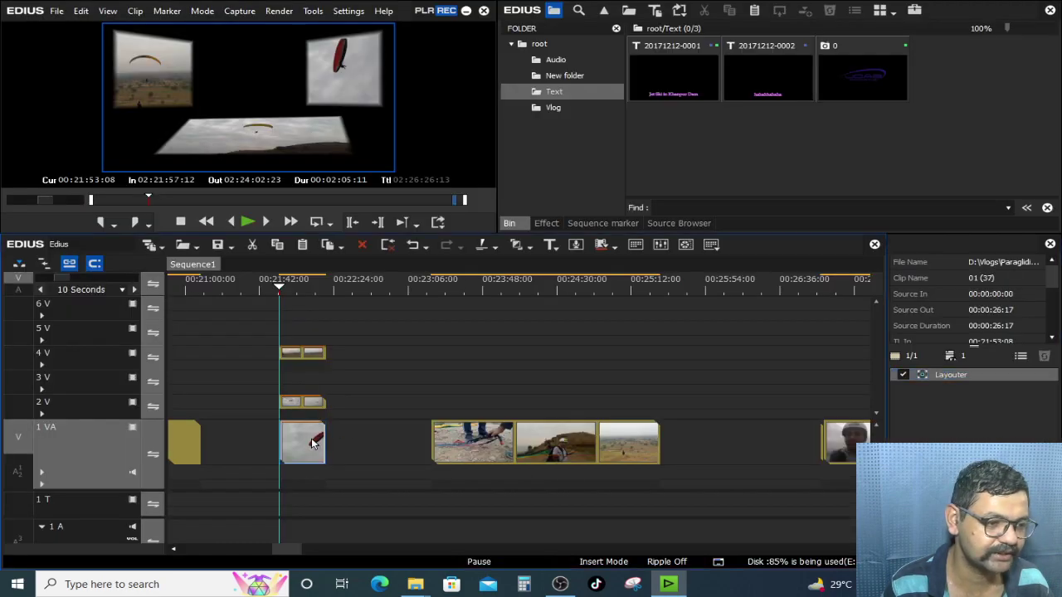
double_click(960, 374)
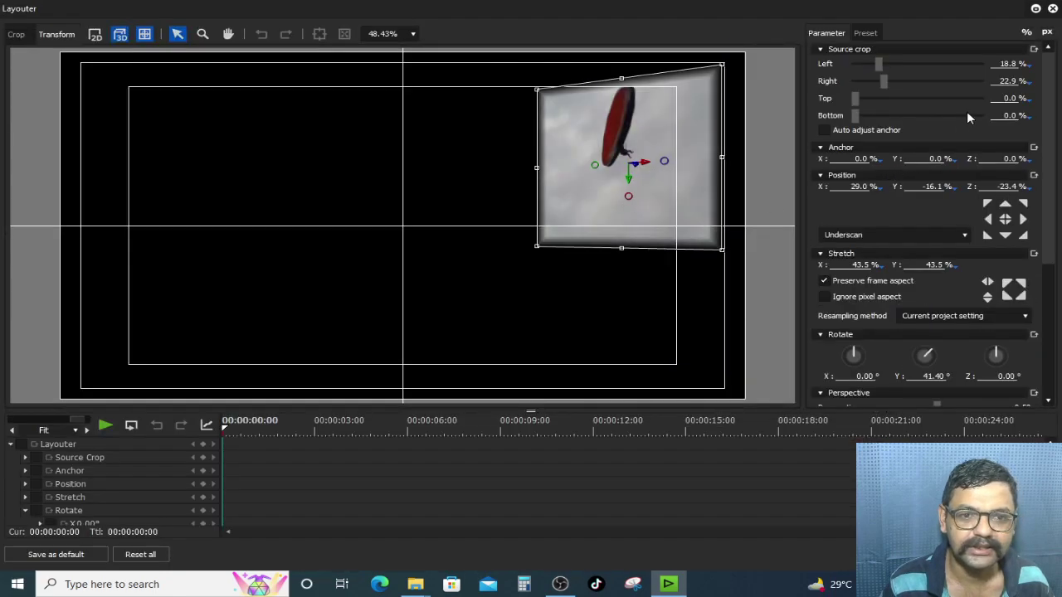
left_click(1004, 64)
type("25")
key("Tab")
type("25")
left_click_drag(685, 164, 692, 162)
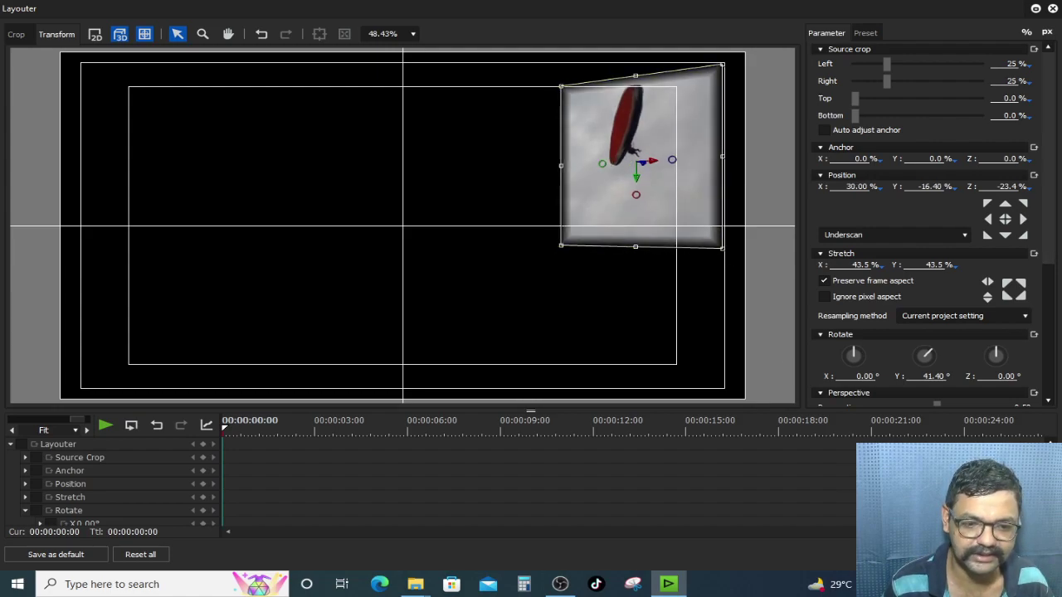
key("Return")
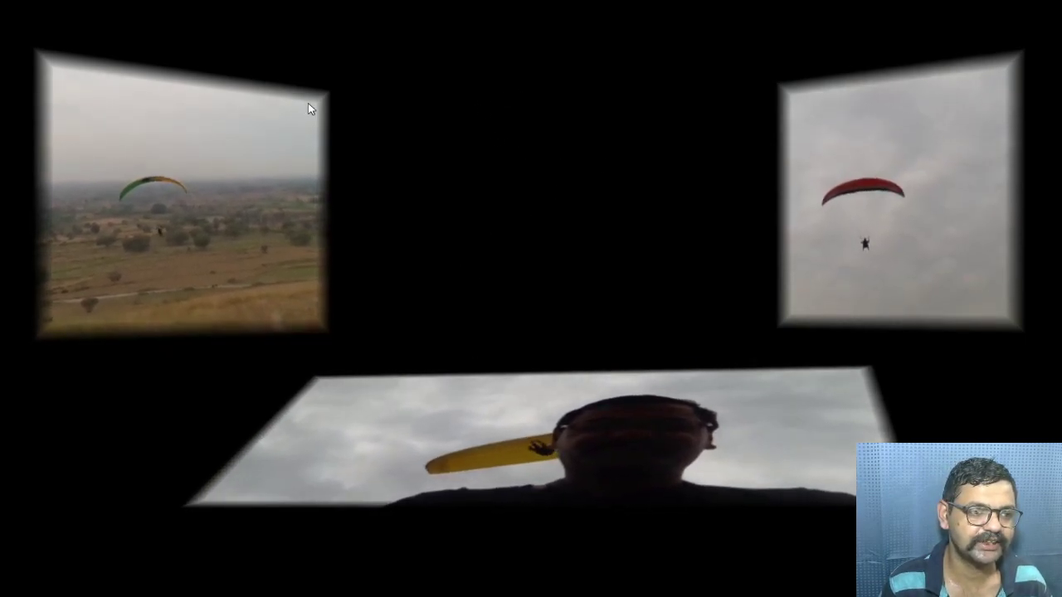
Mark the empty centre and the two lower side areas of the full-screen composition with red rectangles and clear the marks
left_click_drag(338, 75, 780, 347)
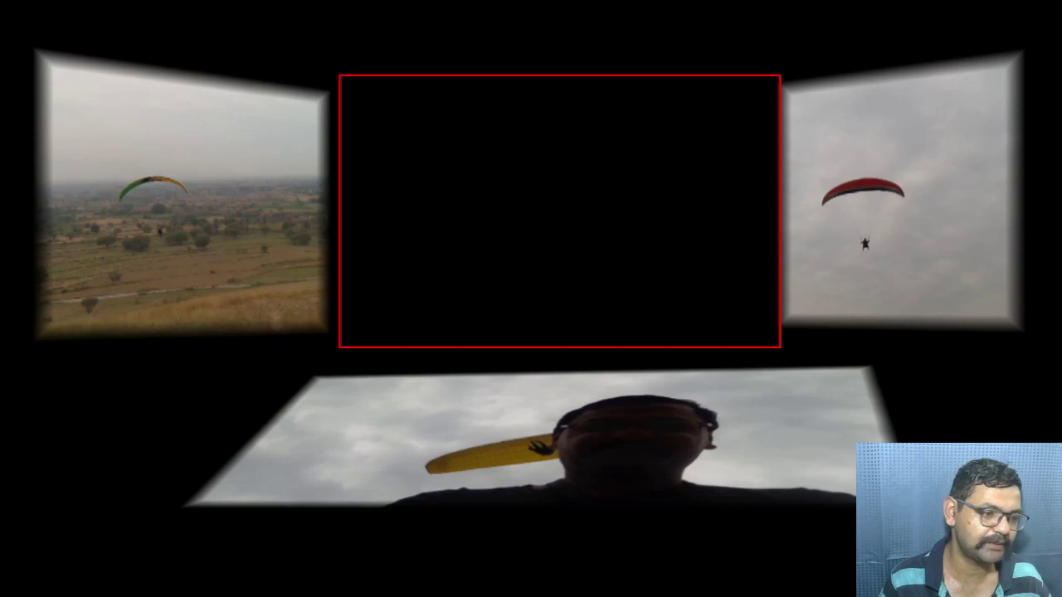
left_click_drag(38, 387, 119, 450)
left_click_drag(930, 388, 1017, 452)
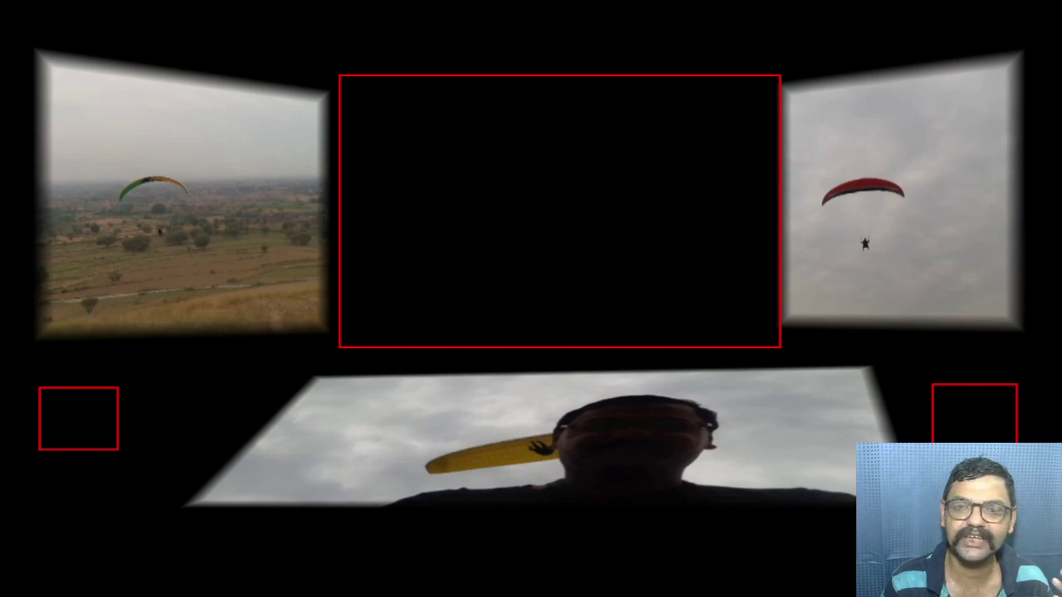
key("Escape")
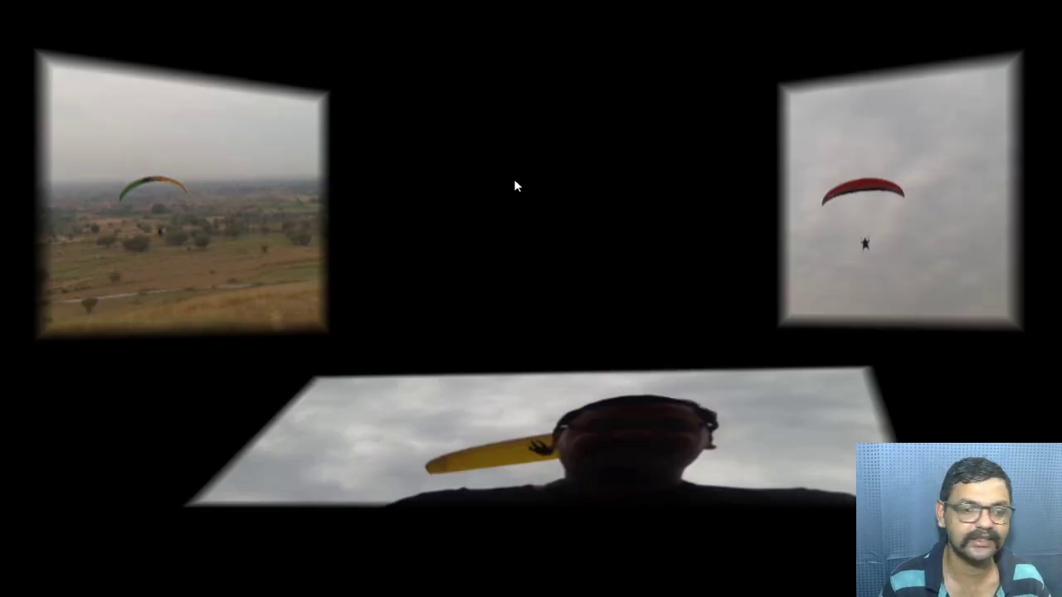
Leave the full-screen view, return the playhead to 00:21:53:08 at the start of the stacked clips, and save the project
key("Escape")
left_click_drag(311, 288, 283, 307)
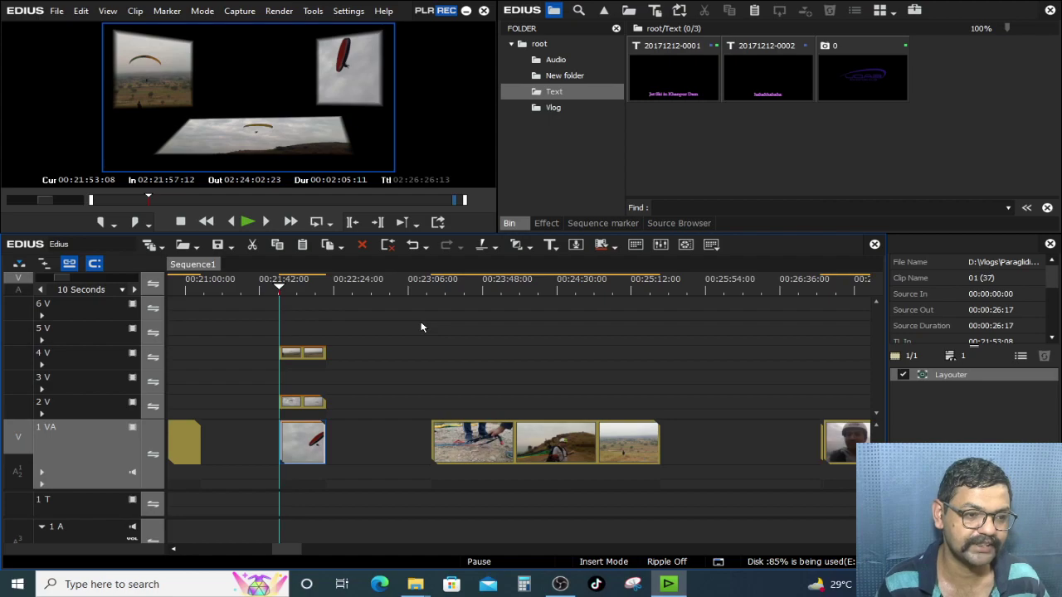
key("ctrl+s")
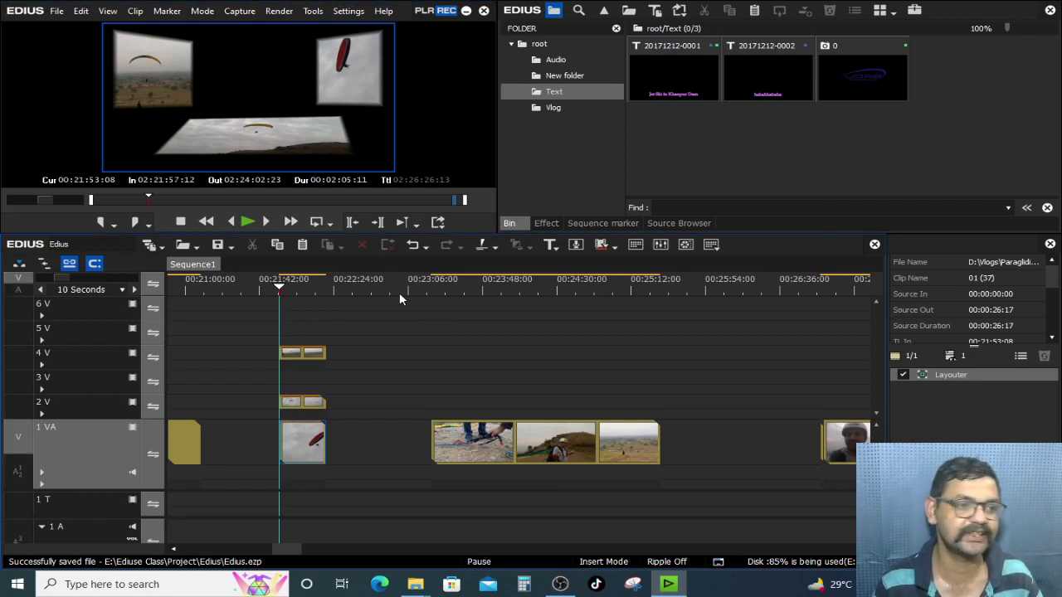